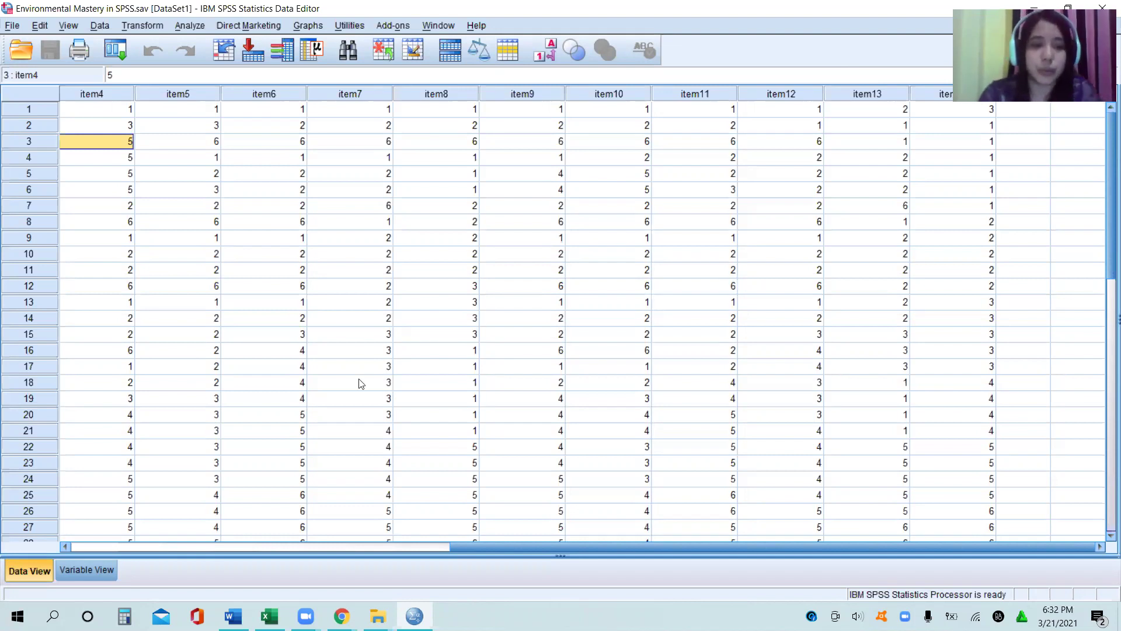
Switch to the Questonaire document in Word, examine which of the 14 items are highlighted, and return to the SPSS data
mouse_move(233, 616)
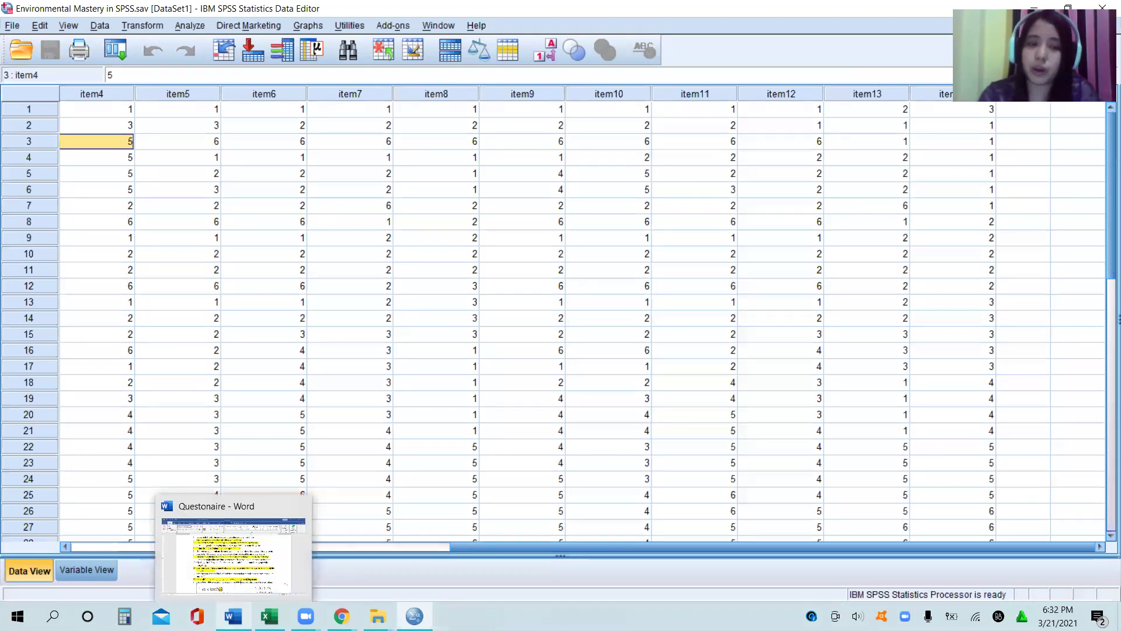
left_click(231, 565)
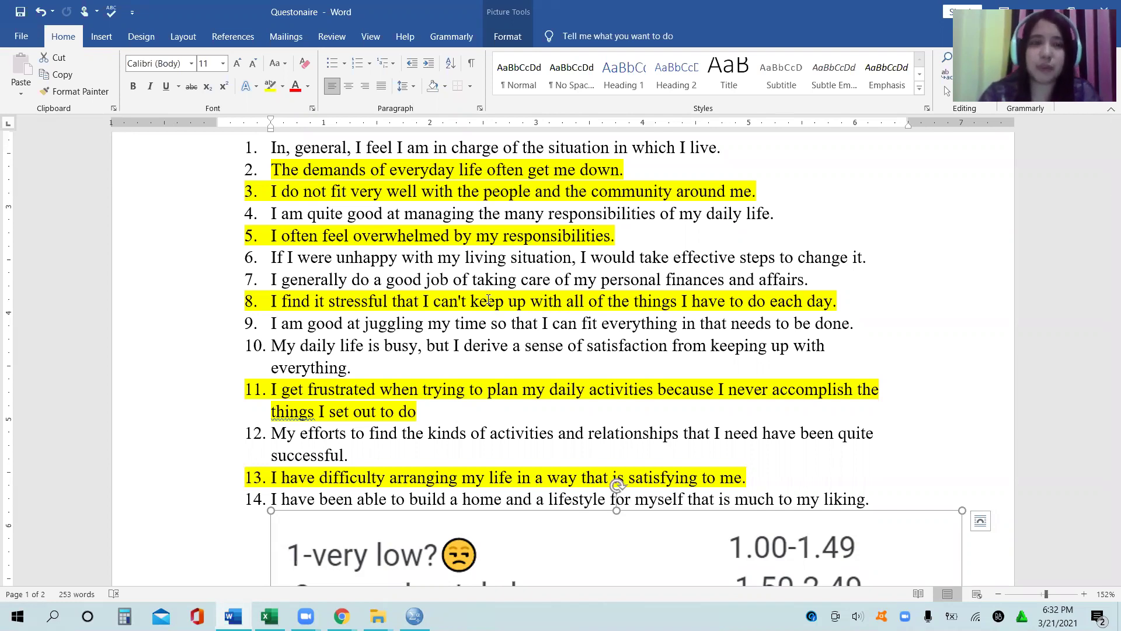
left_click(266, 190)
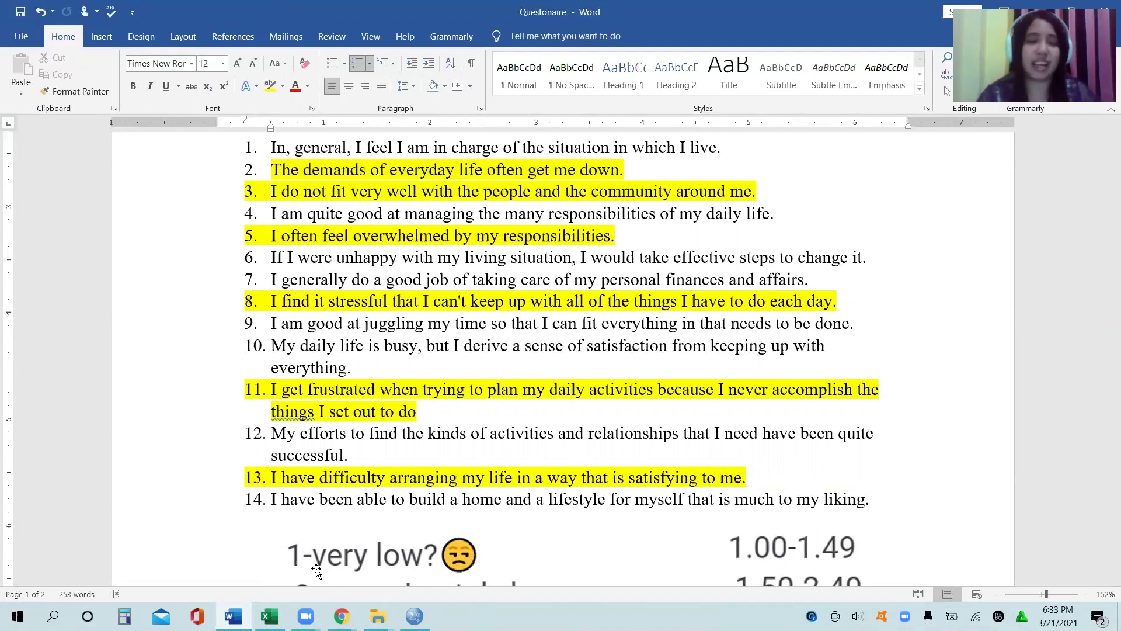
mouse_move(414, 615)
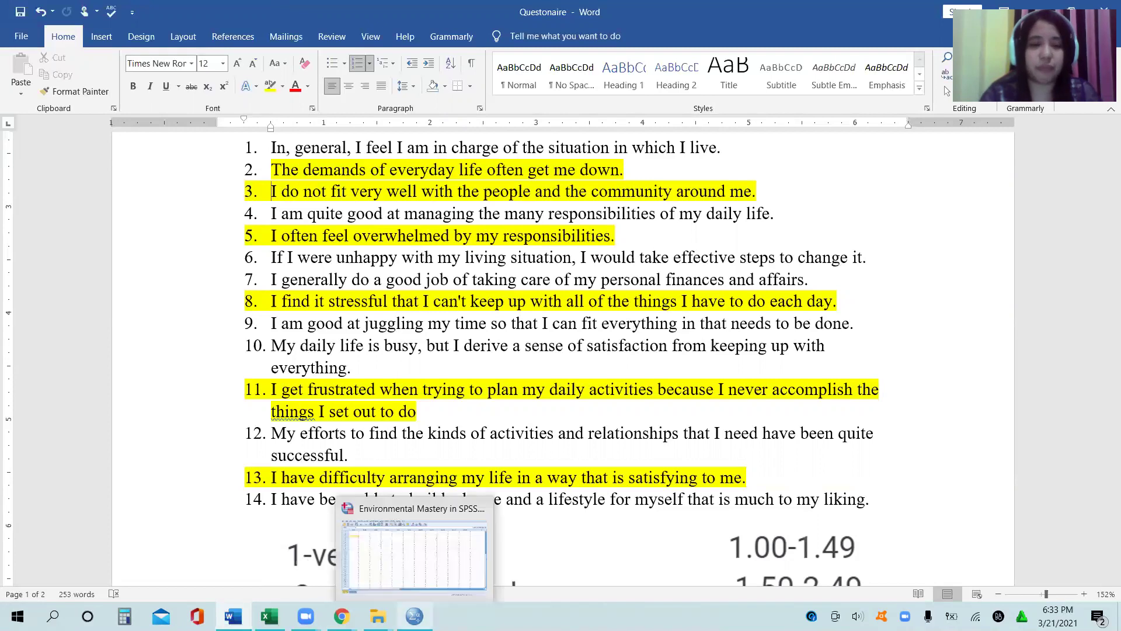
left_click(405, 568)
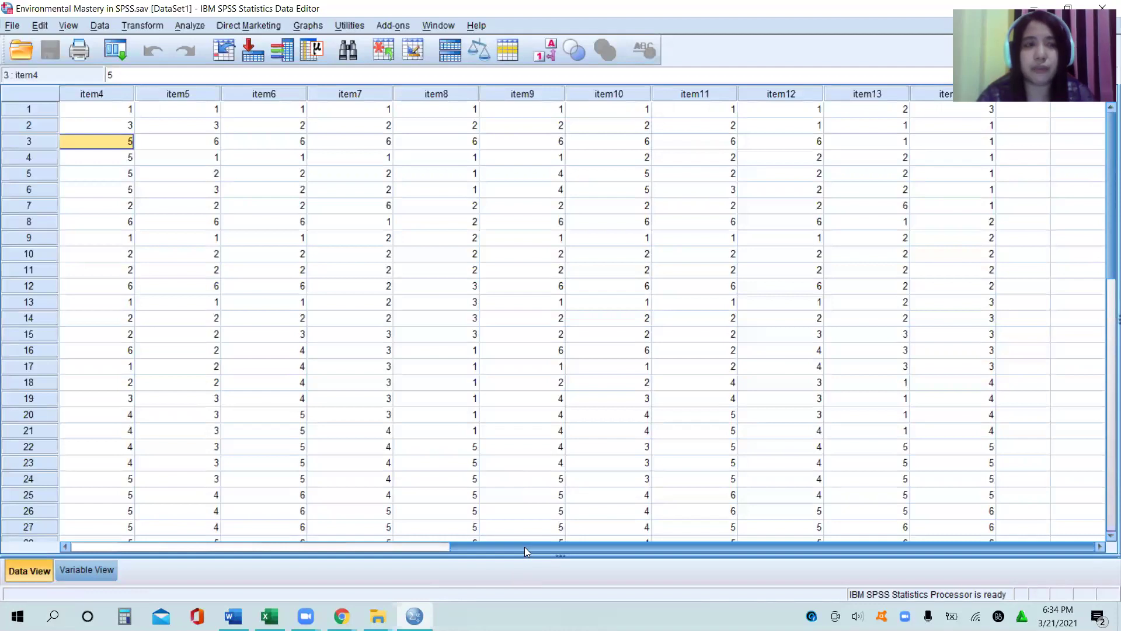
Start Recode into Different Variables with item2, item3, item5, item8, item11 and item13 as the input variables
left_click_drag(523, 547, 2, 537)
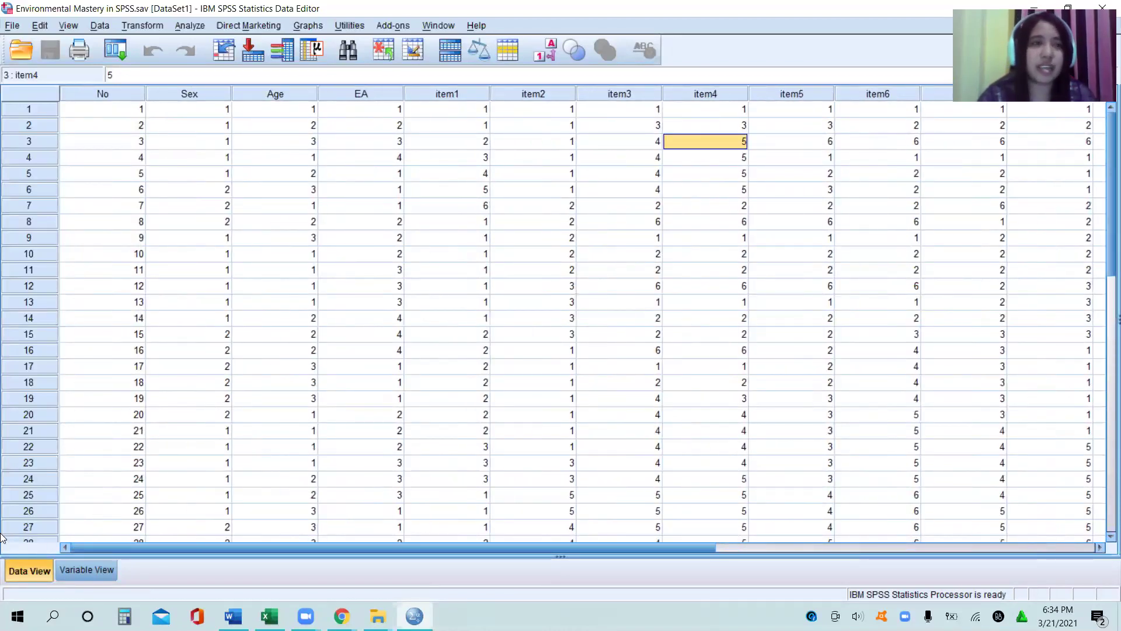
left_click(142, 26)
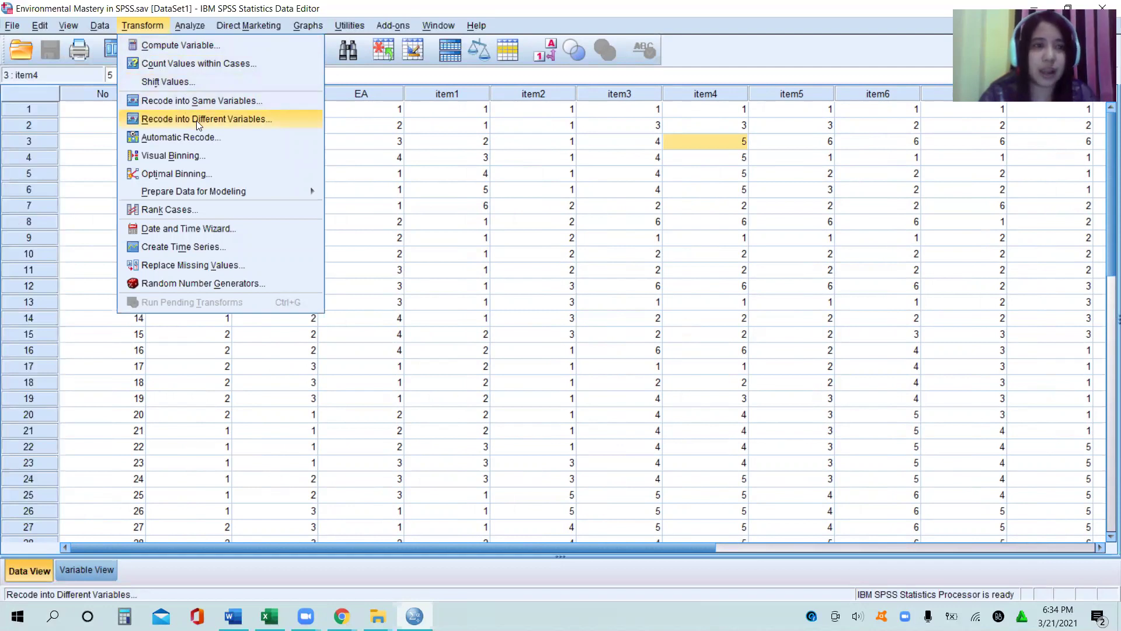
left_click(244, 122)
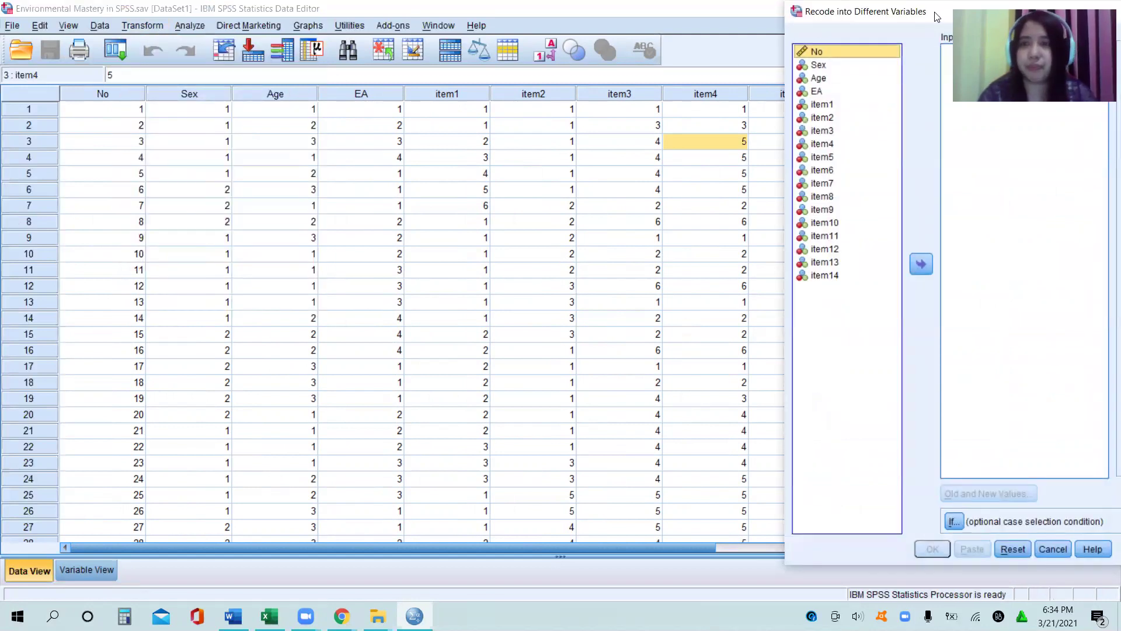
left_click_drag(927, 14, 460, 15)
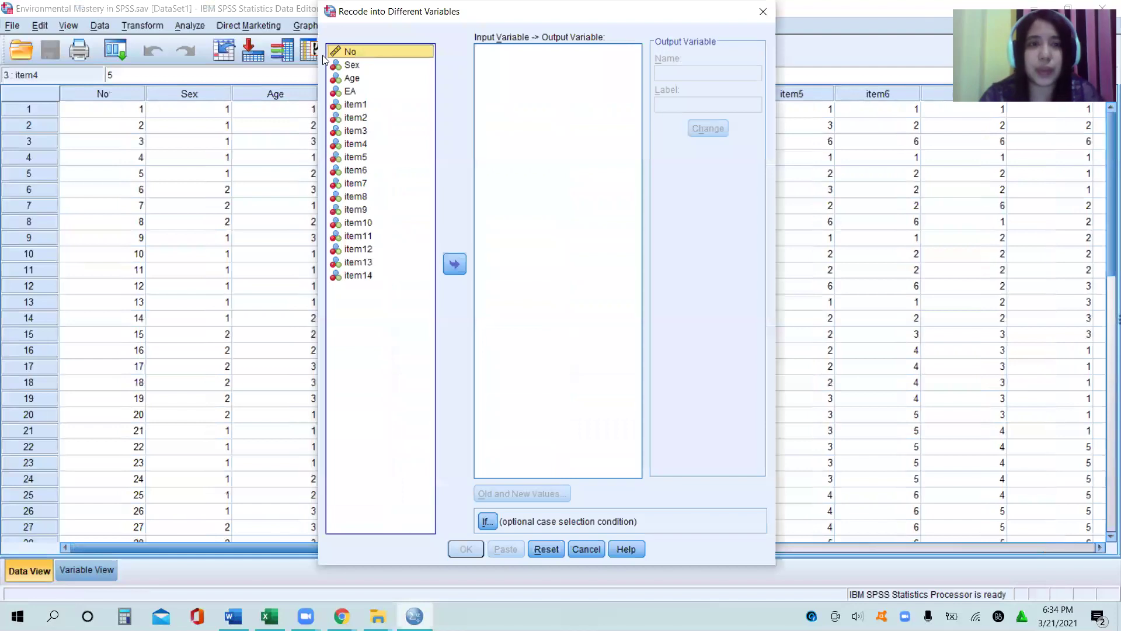
double_click(361, 117)
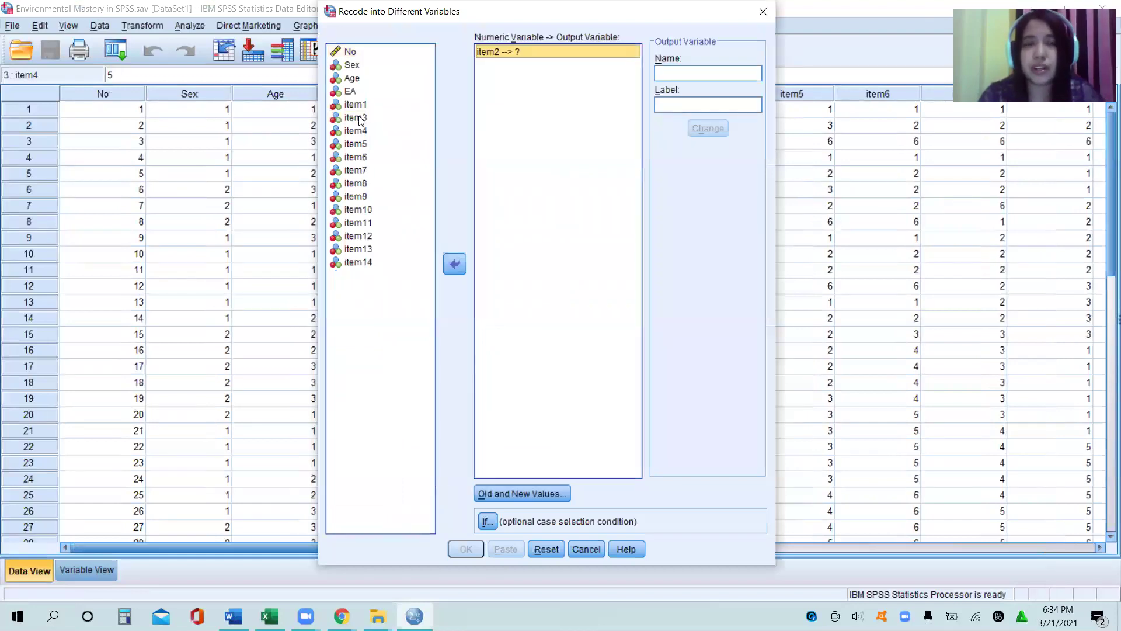
double_click(361, 118)
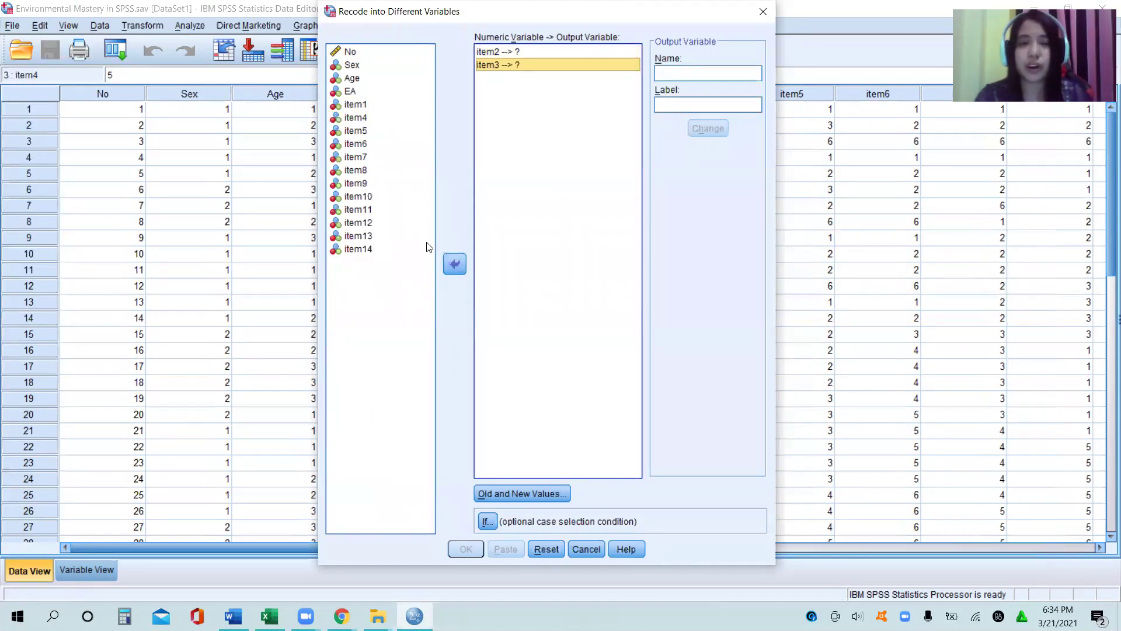
double_click(503, 65)
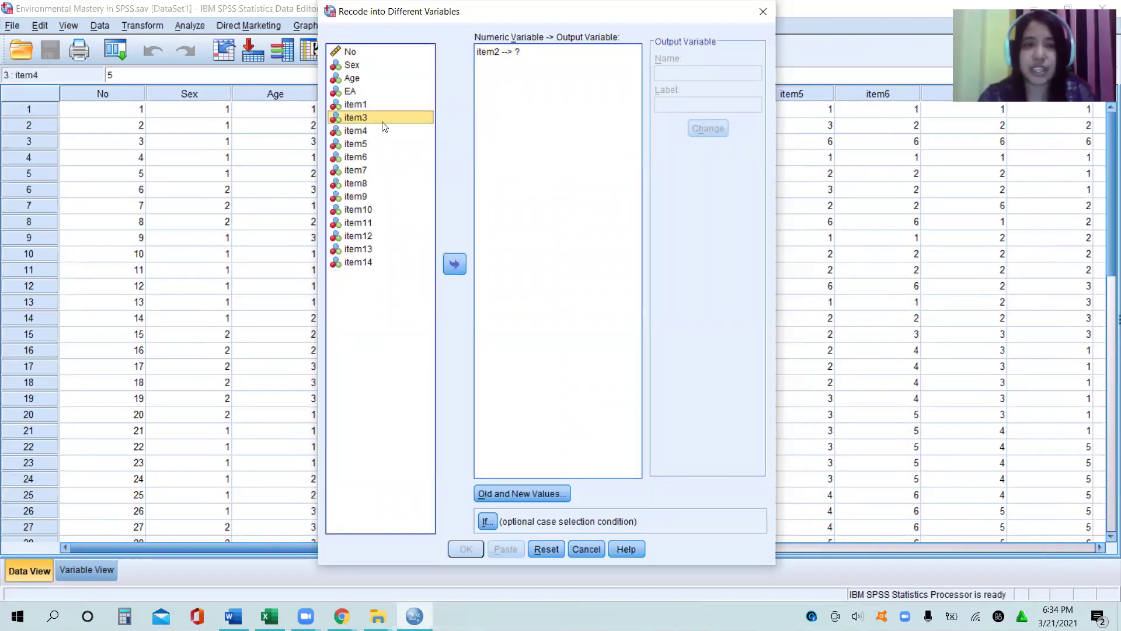
left_click(455, 266)
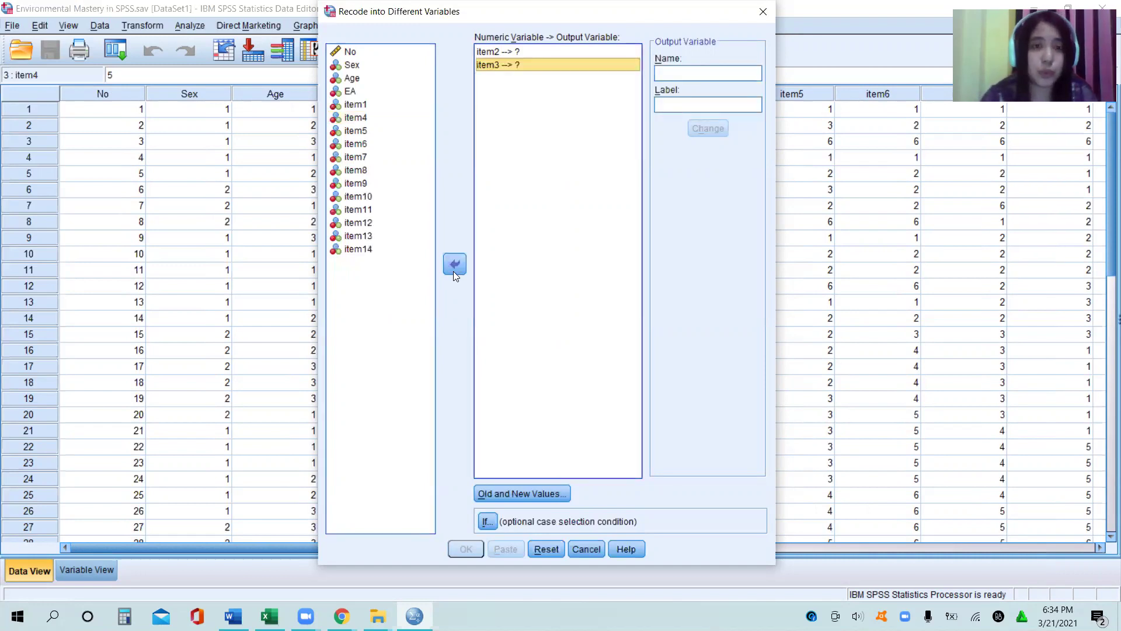
double_click(363, 131)
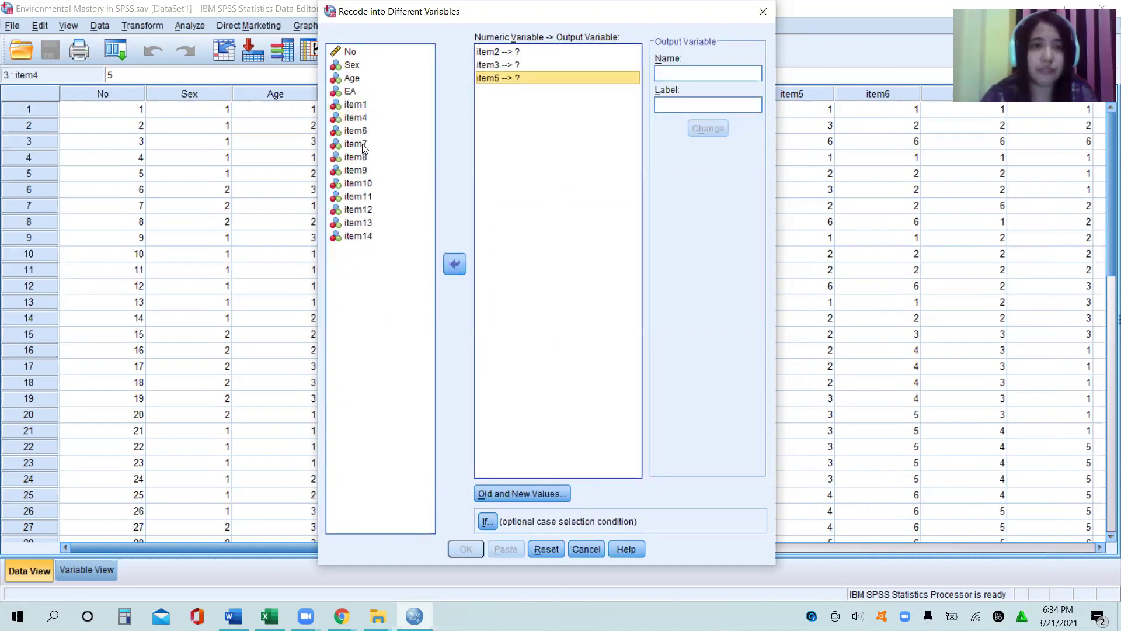
double_click(363, 158)
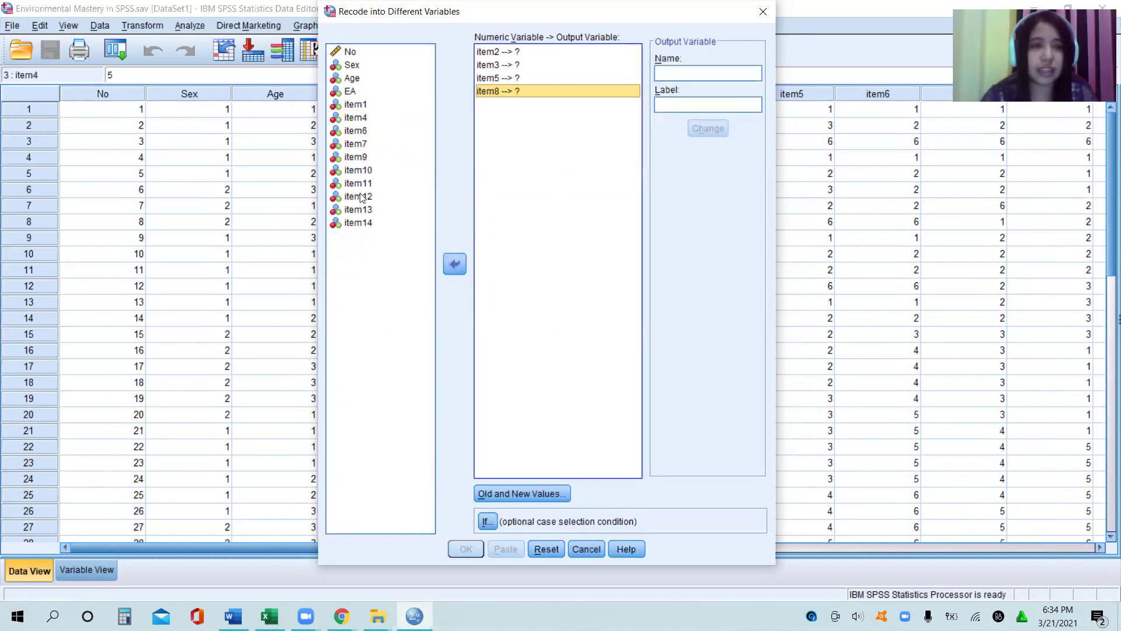
double_click(366, 184)
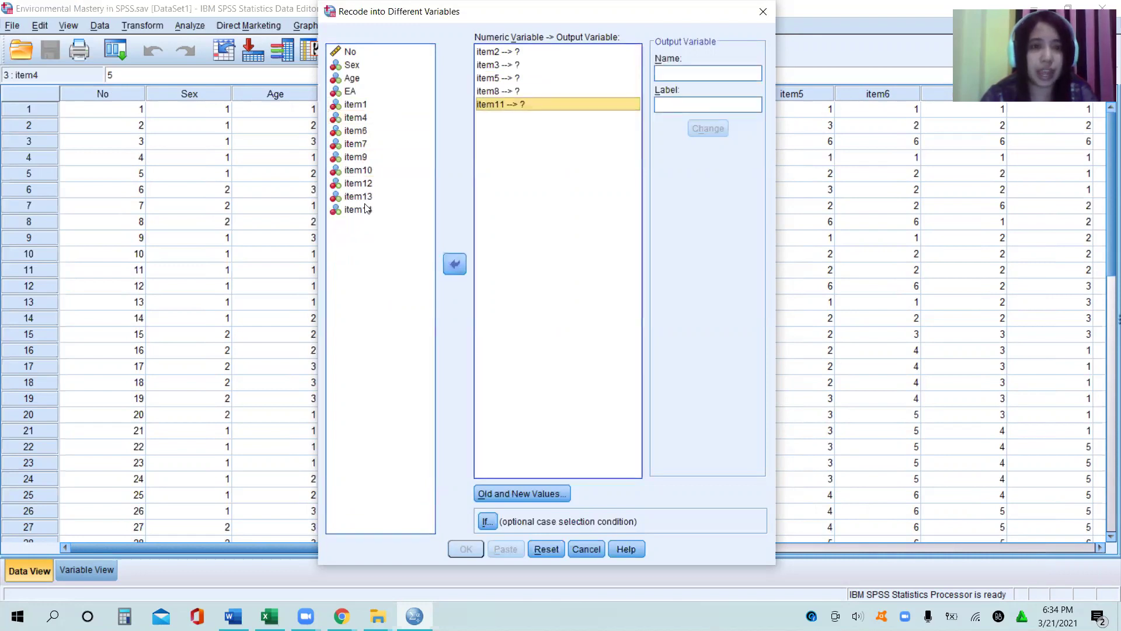
double_click(366, 198)
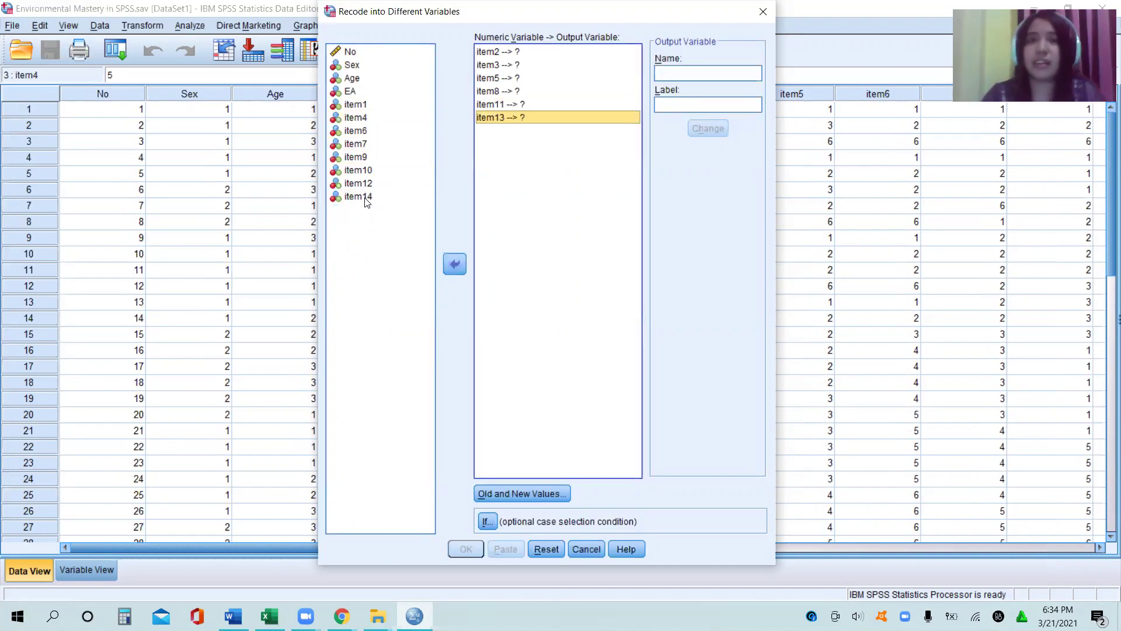
Name the output variables R2 for item2 and R3 for item3, and apply both names
left_click(519, 54)
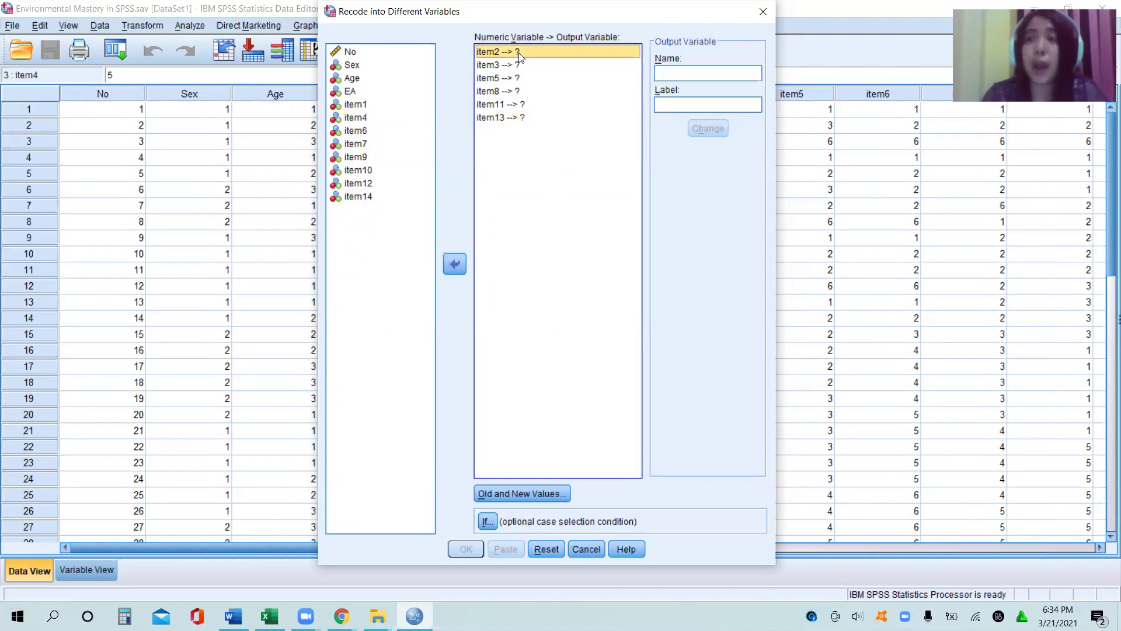
left_click(675, 71)
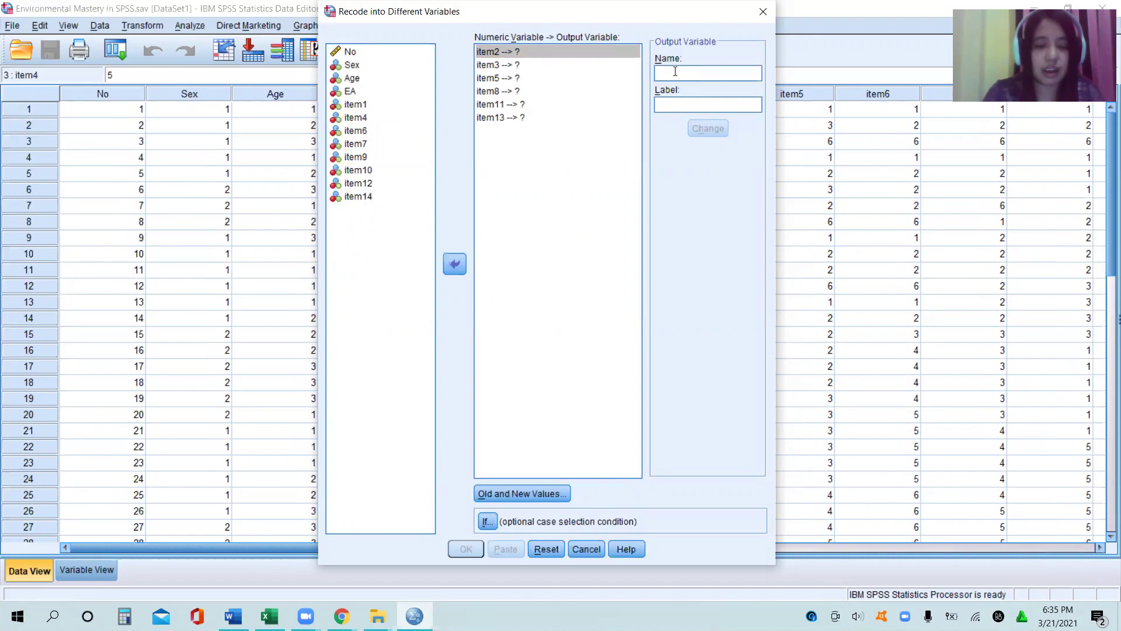
type("R2")
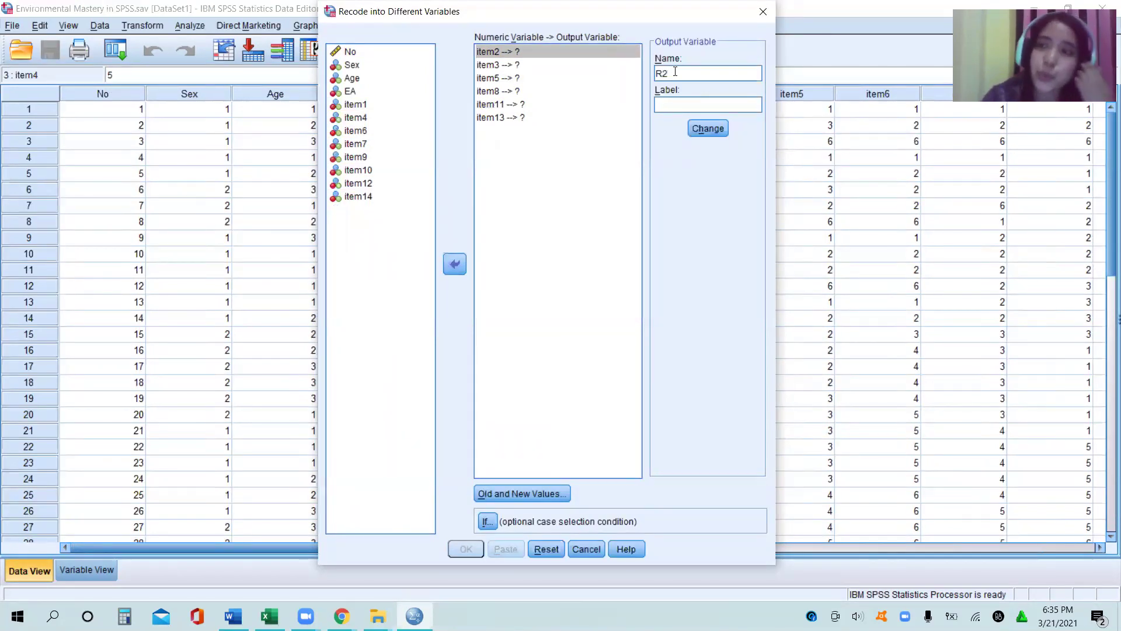
left_click(707, 132)
left_click(555, 66)
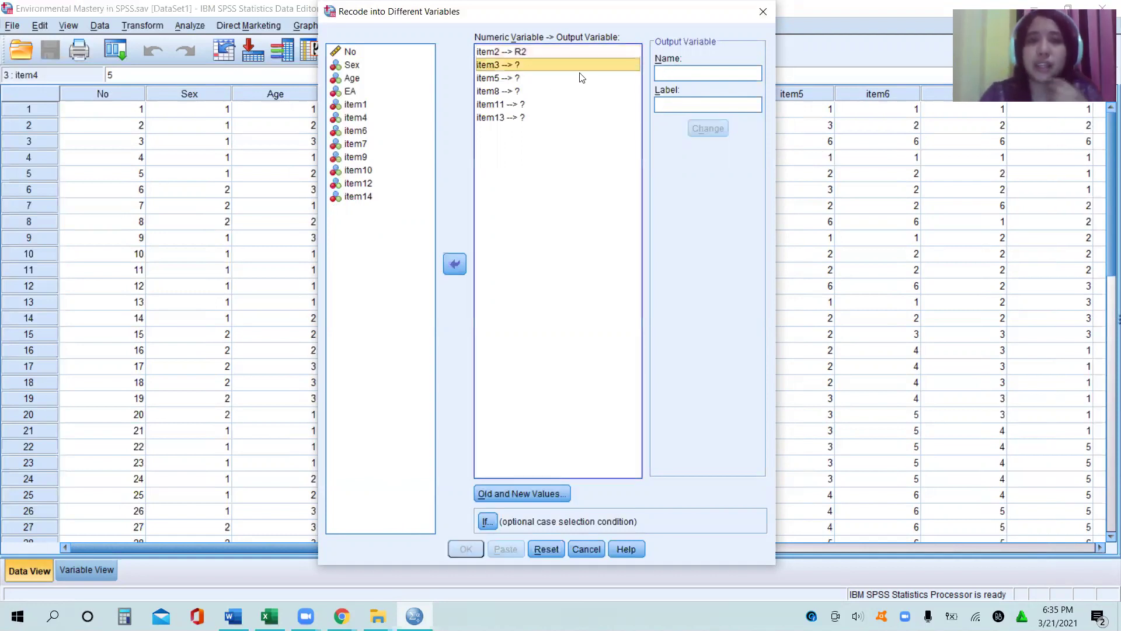
left_click(665, 72)
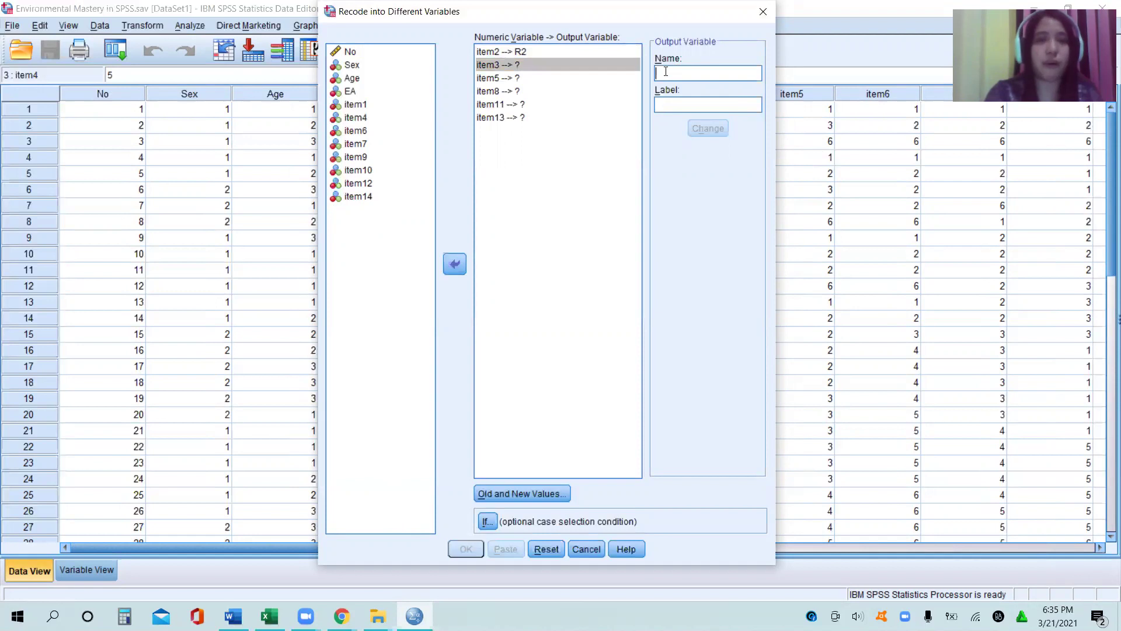
type("R3")
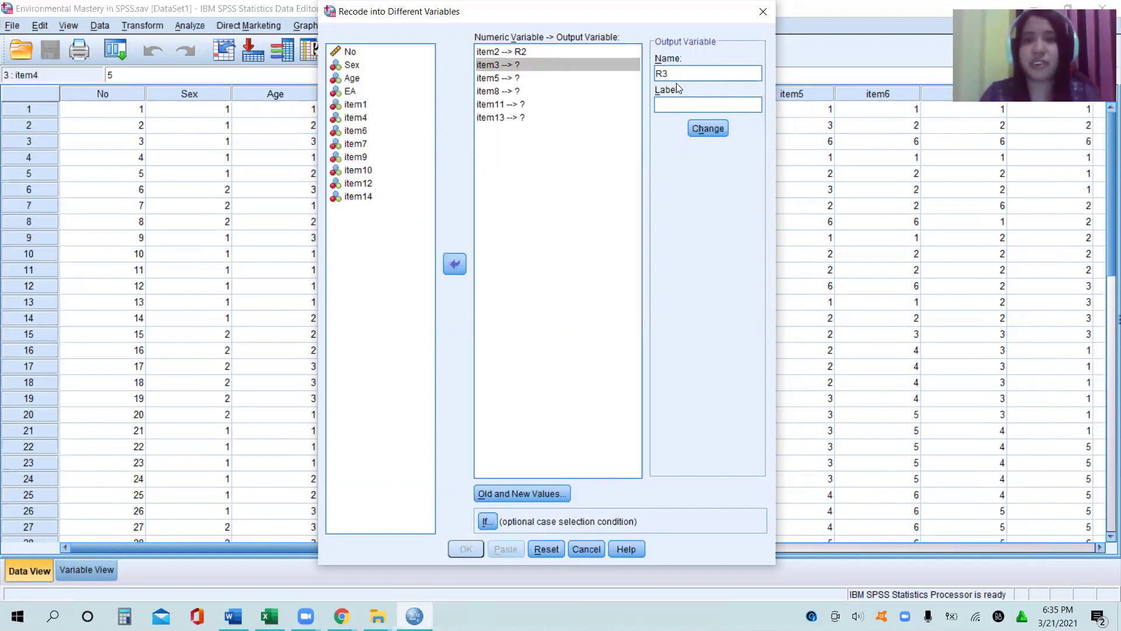
left_click(700, 125)
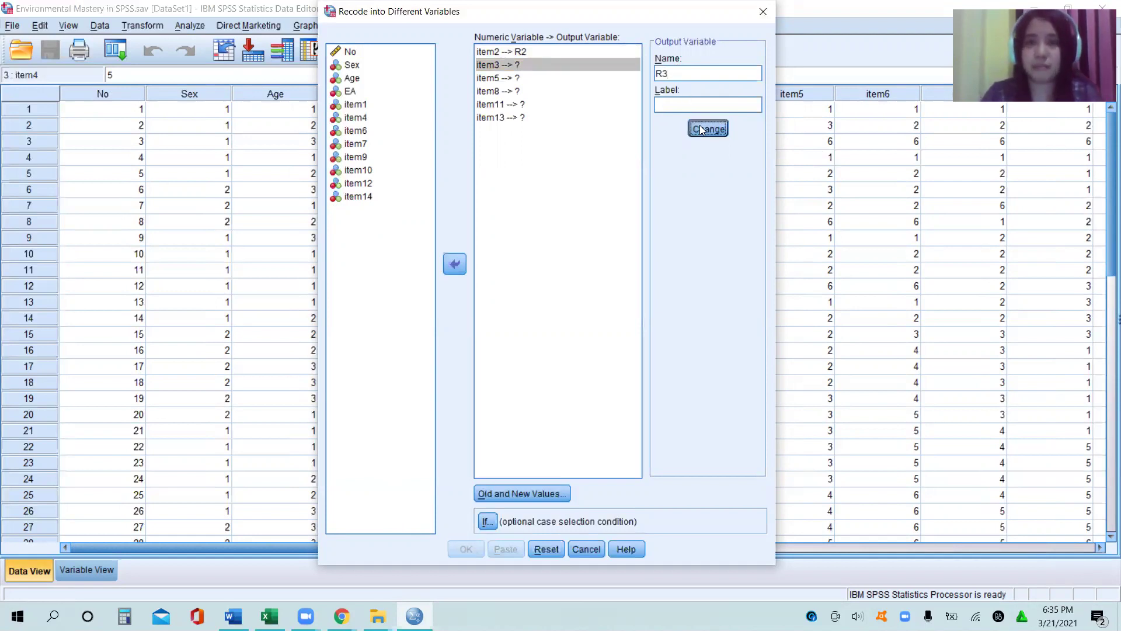
Assign the output variable names R5 to item5 and R8 to item8
left_click(505, 78)
left_click(705, 72)
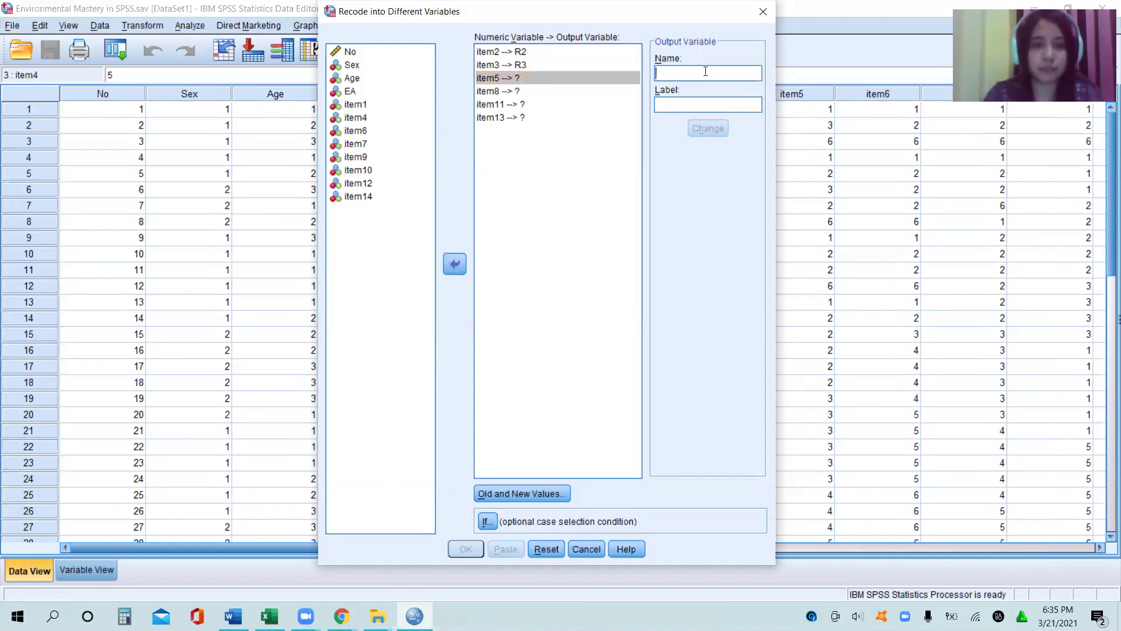
type("R5")
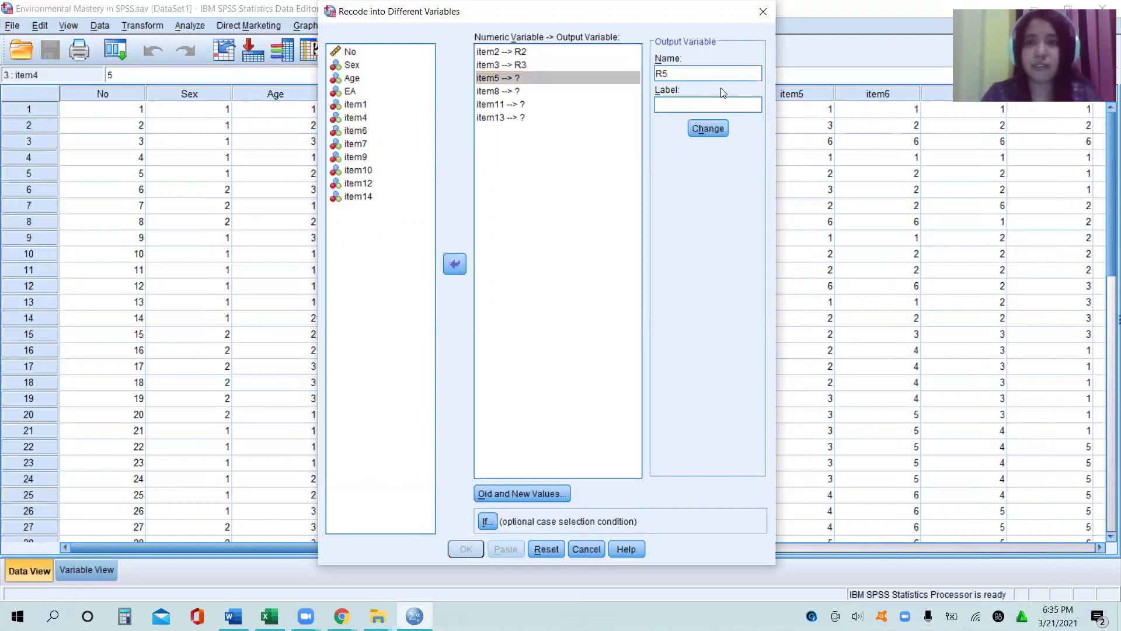
left_click(711, 126)
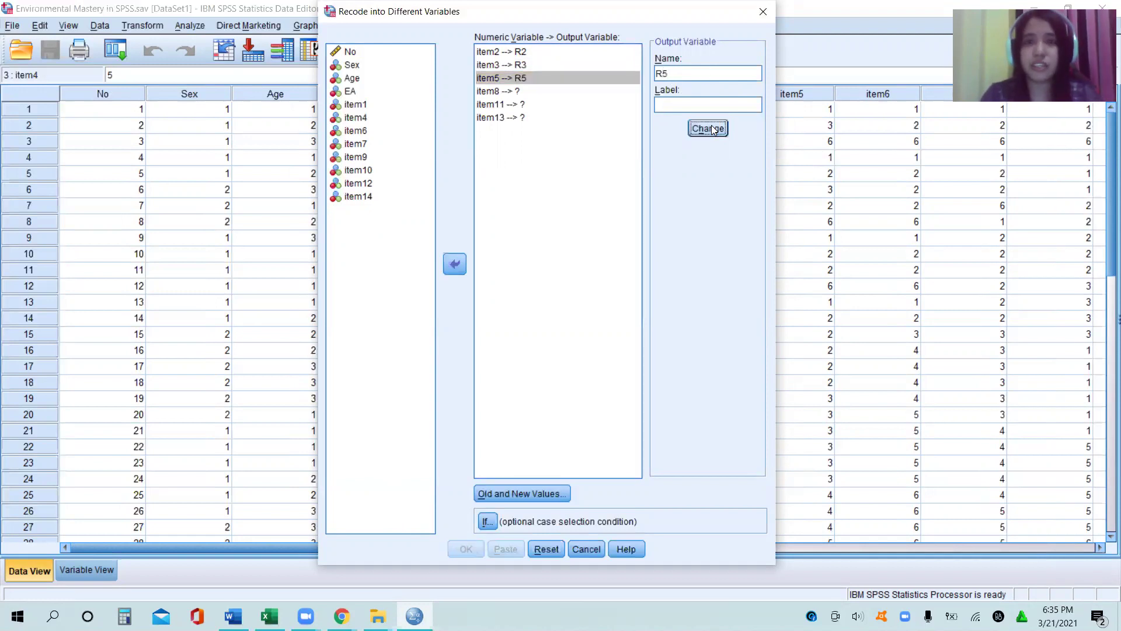
left_click(513, 92)
left_click(676, 69)
type("R8")
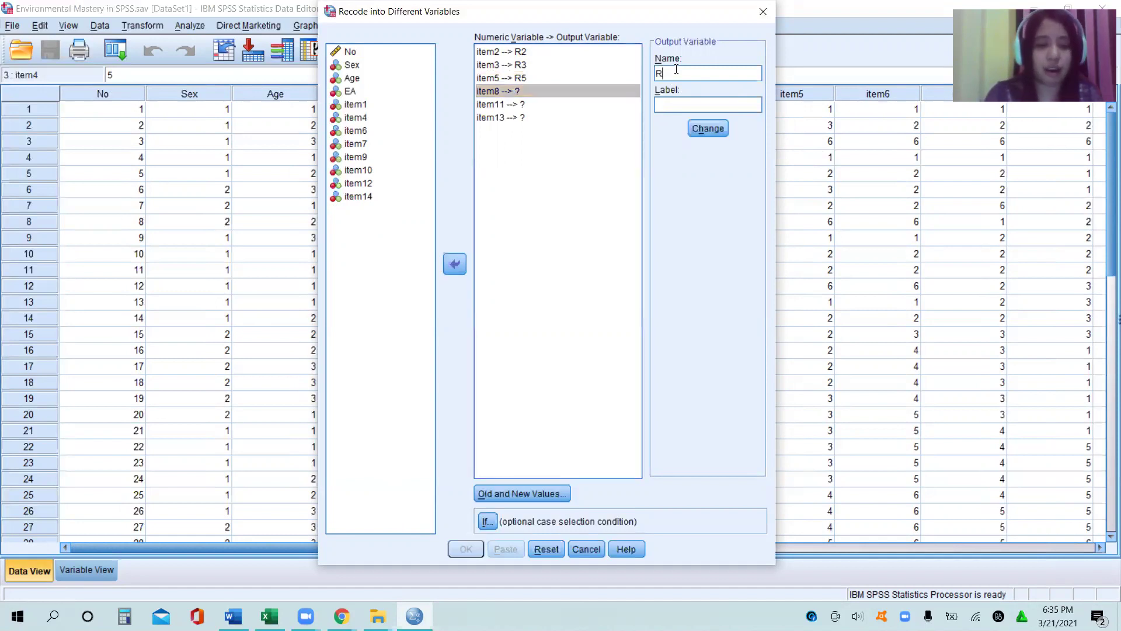
left_click(712, 129)
Assign the output variable names R11 to item11 and R13 to item13
left_click(507, 104)
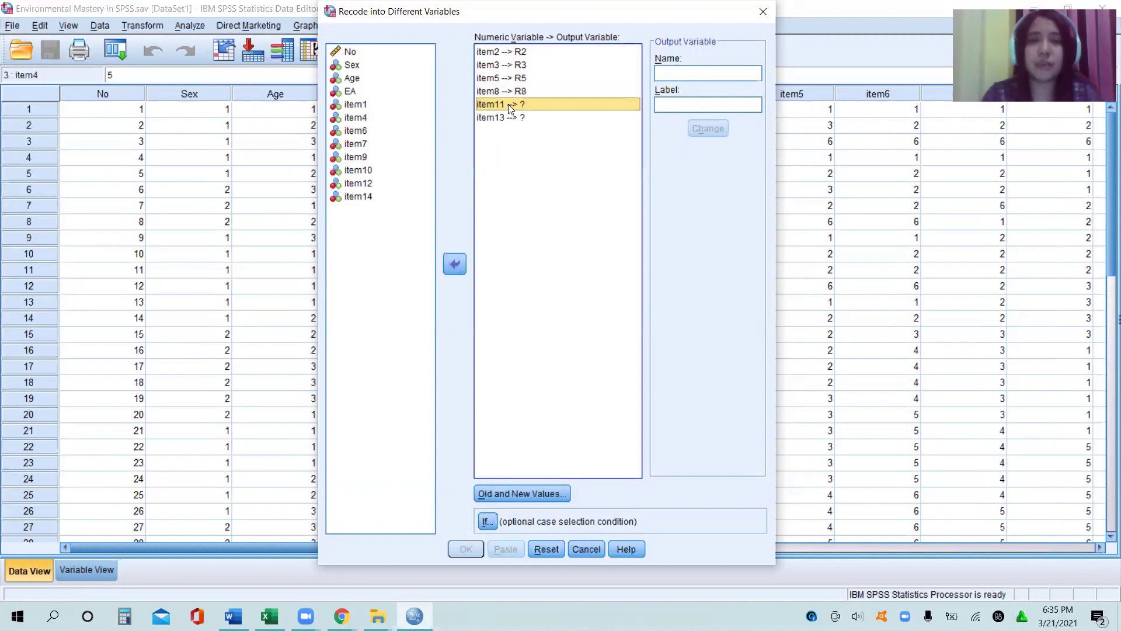
left_click(693, 71)
type("R11")
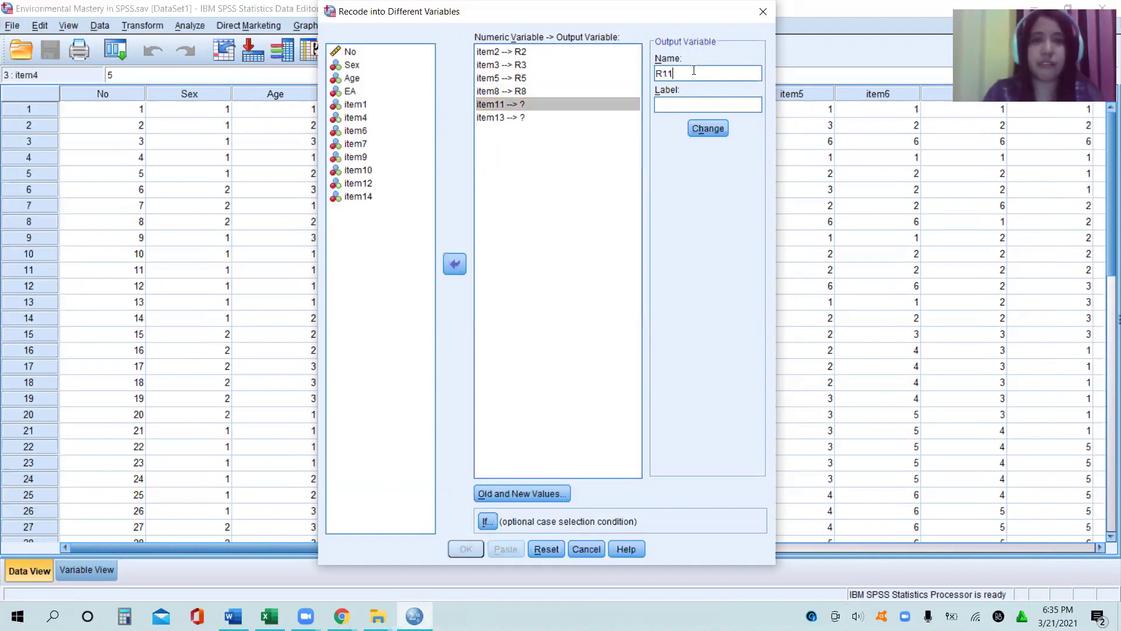
left_click(711, 133)
left_click(633, 118)
left_click(686, 72)
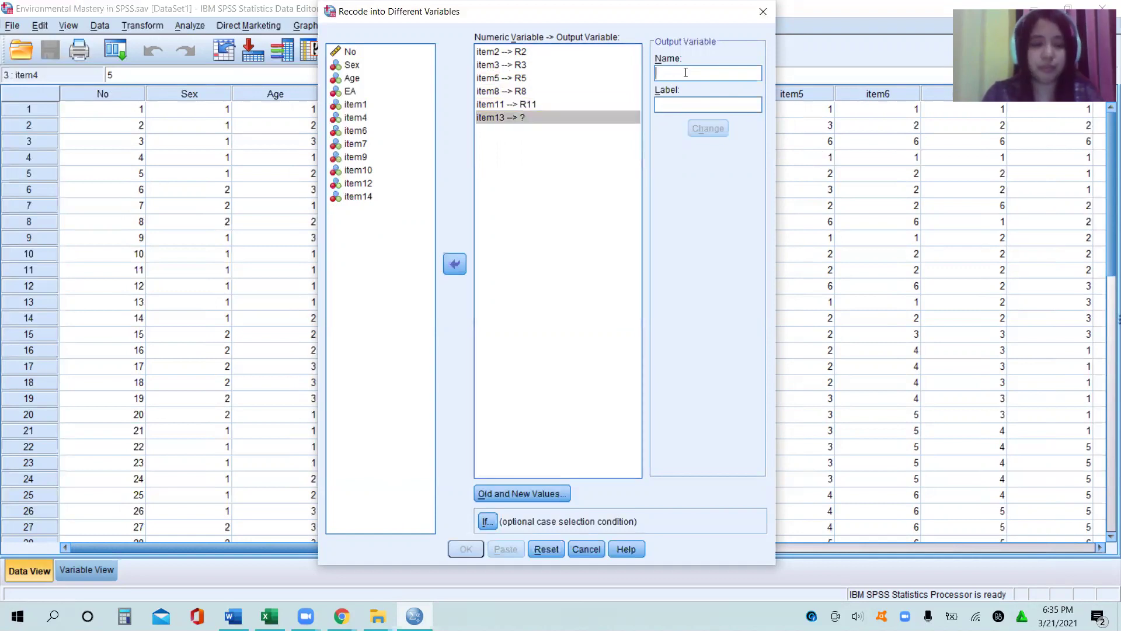
type("R13")
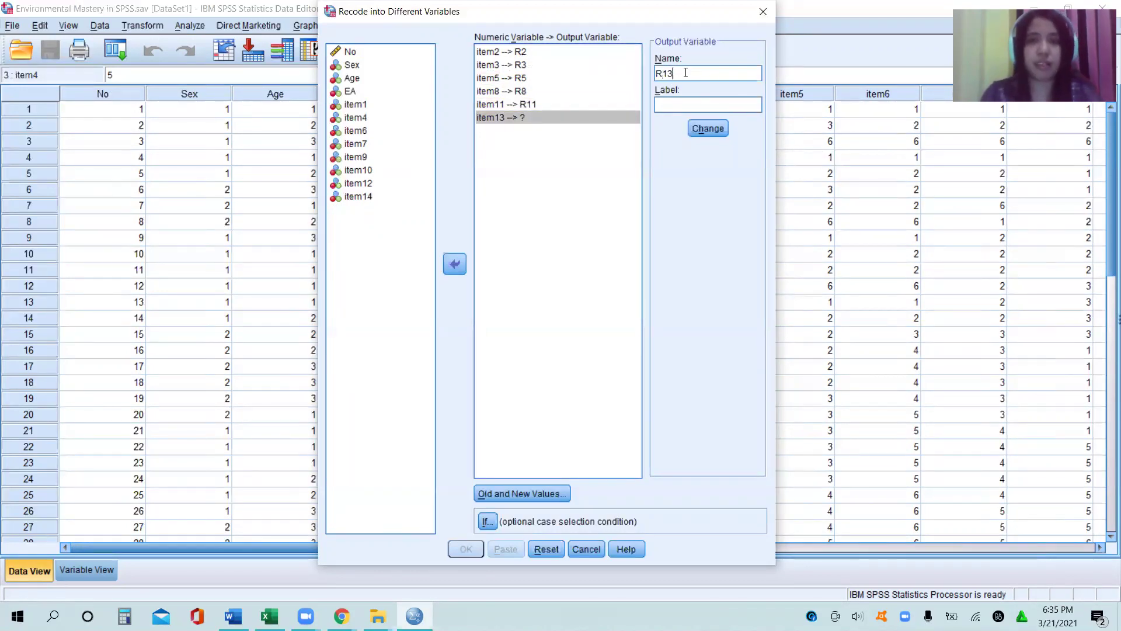
left_click(712, 127)
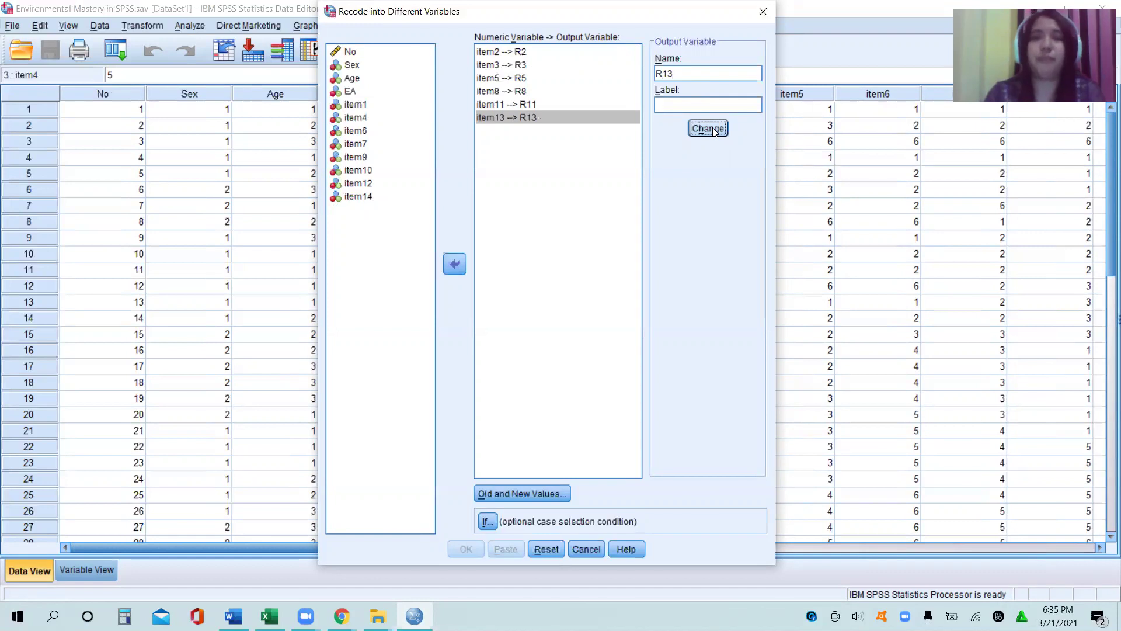
Open the old and new value definitions for the recode and add a rule turning old value 1 into 6
left_click(493, 52)
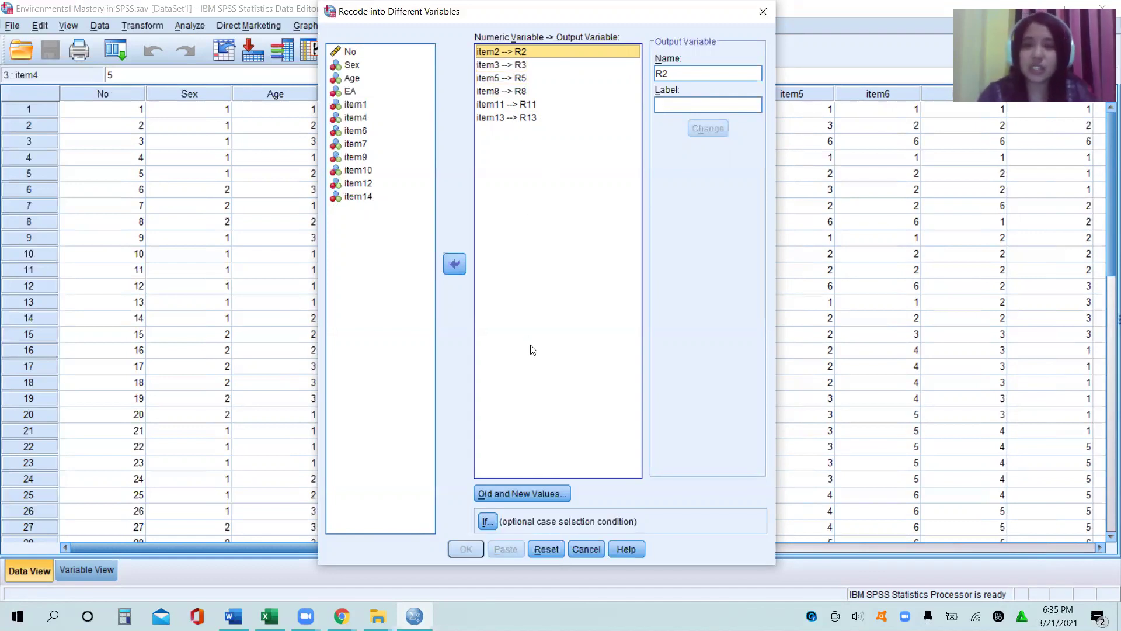
left_click(528, 493)
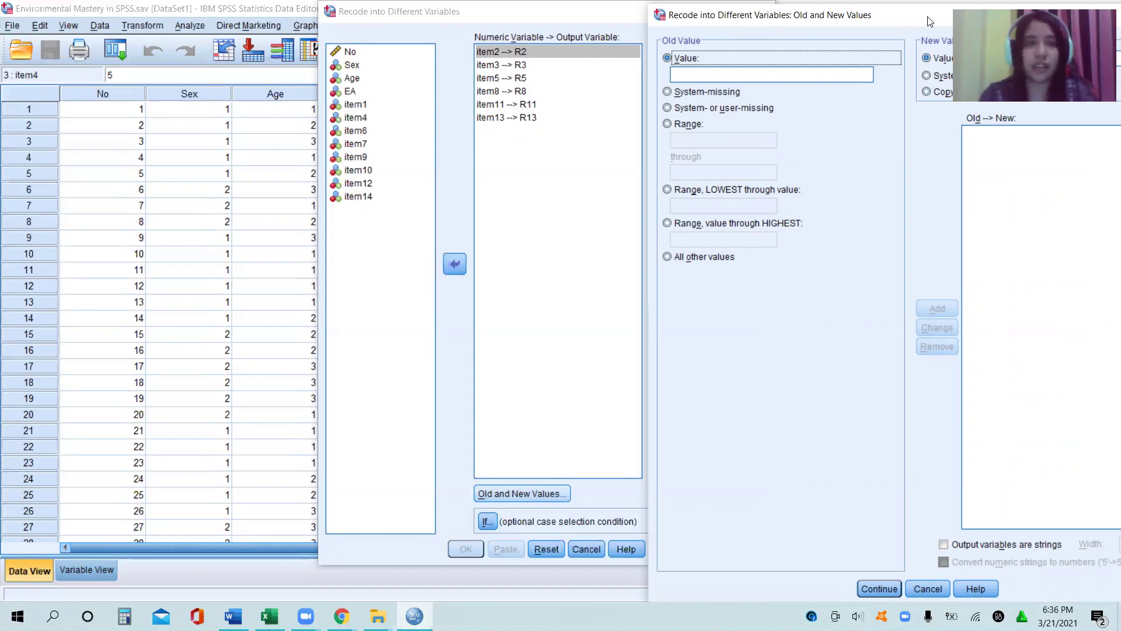
left_click_drag(929, 21, 491, 28)
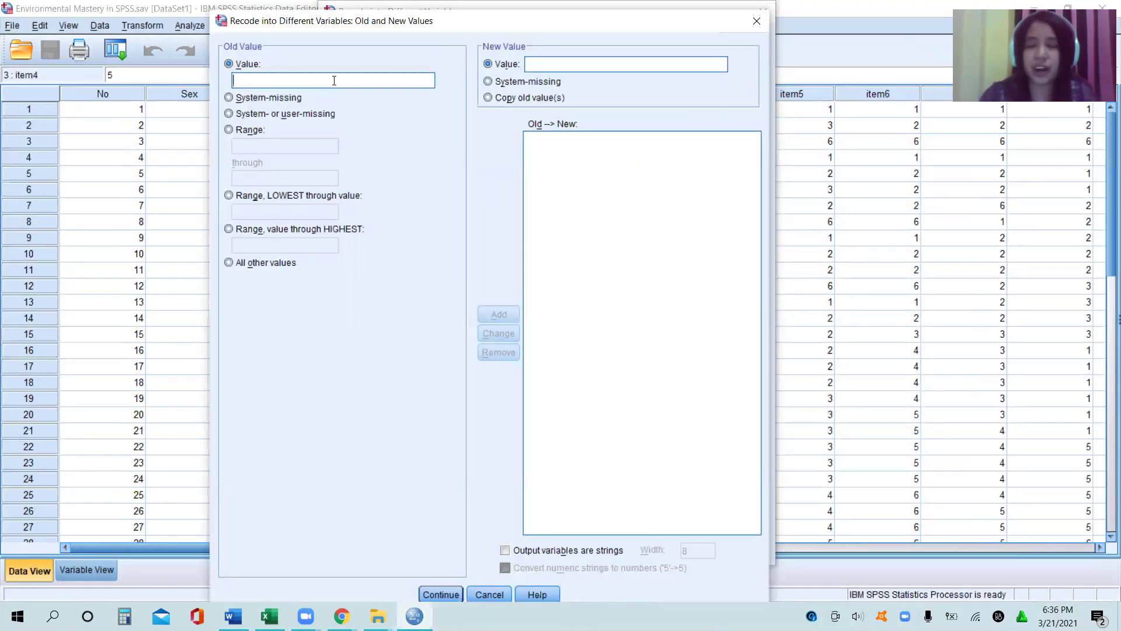
type("1")
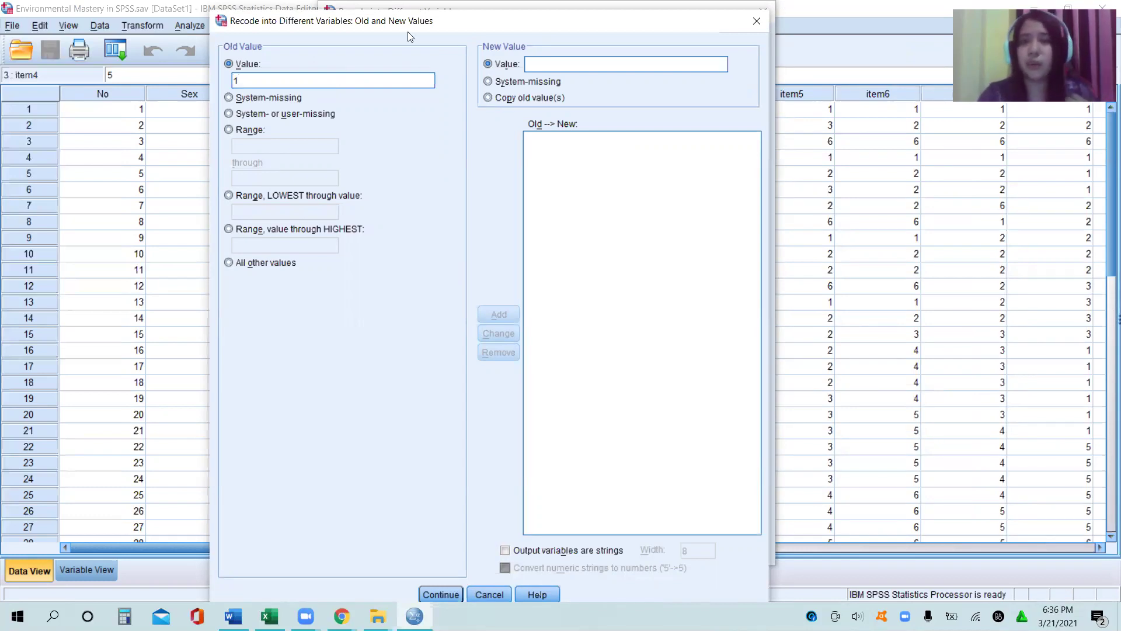
left_click(601, 64)
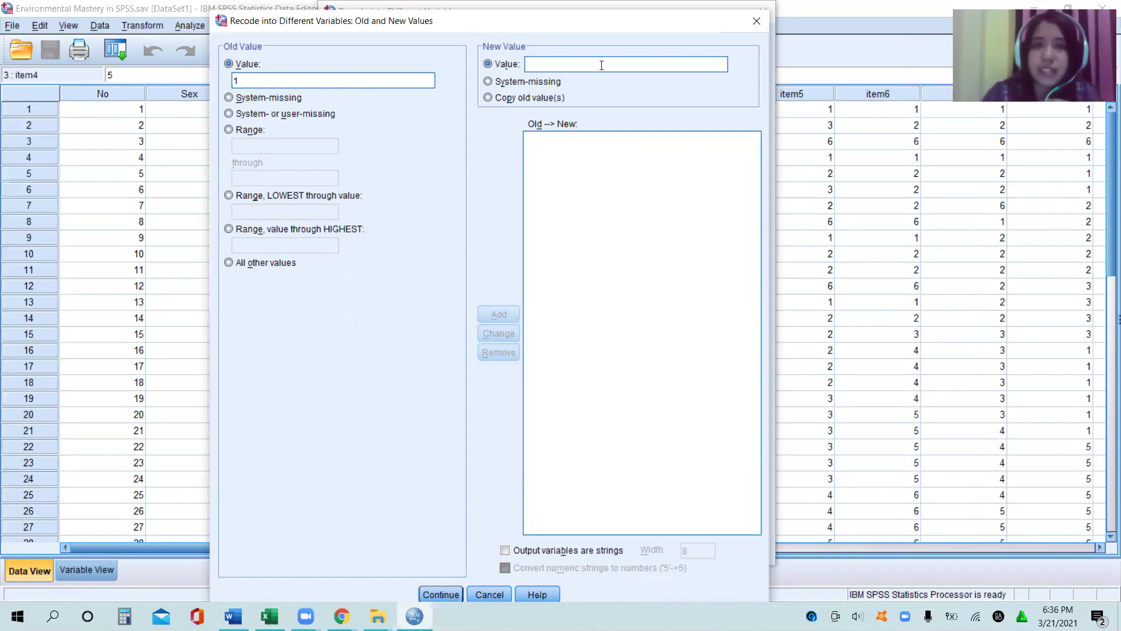
type("6")
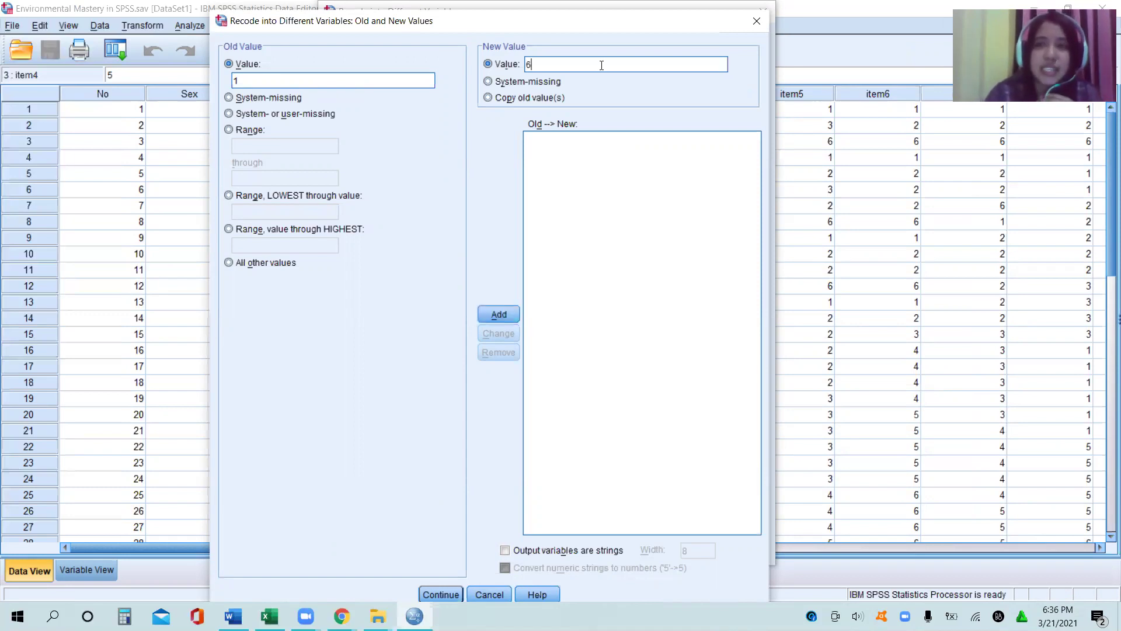
left_click(505, 313)
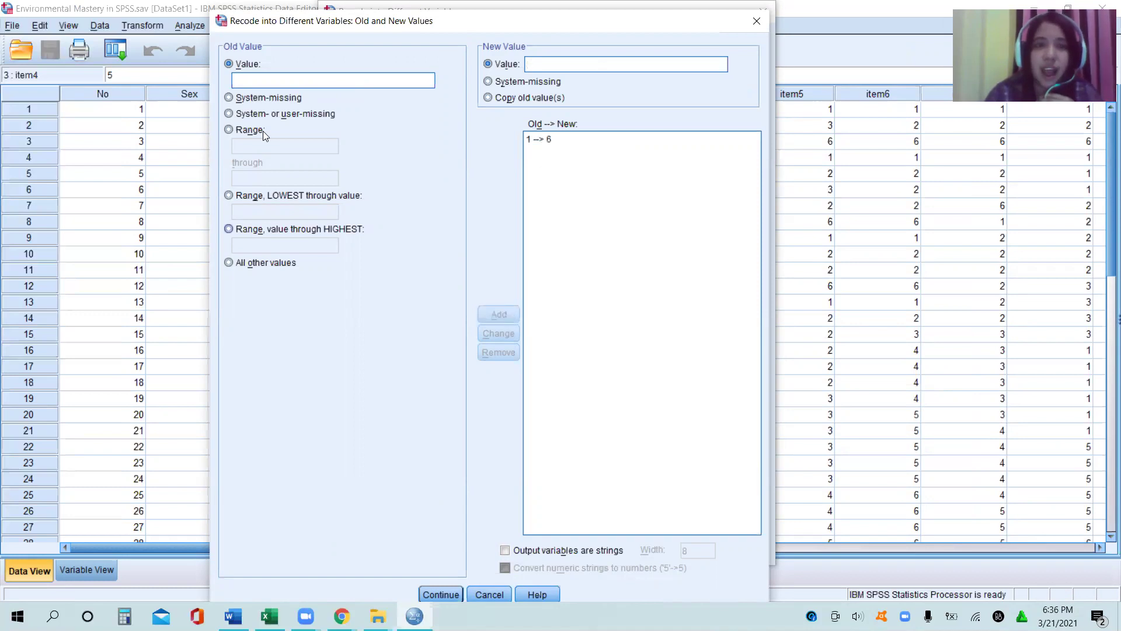
Add recode rules turning old value 2 into 5 and old value 3 into 4
left_click(255, 84)
type("2")
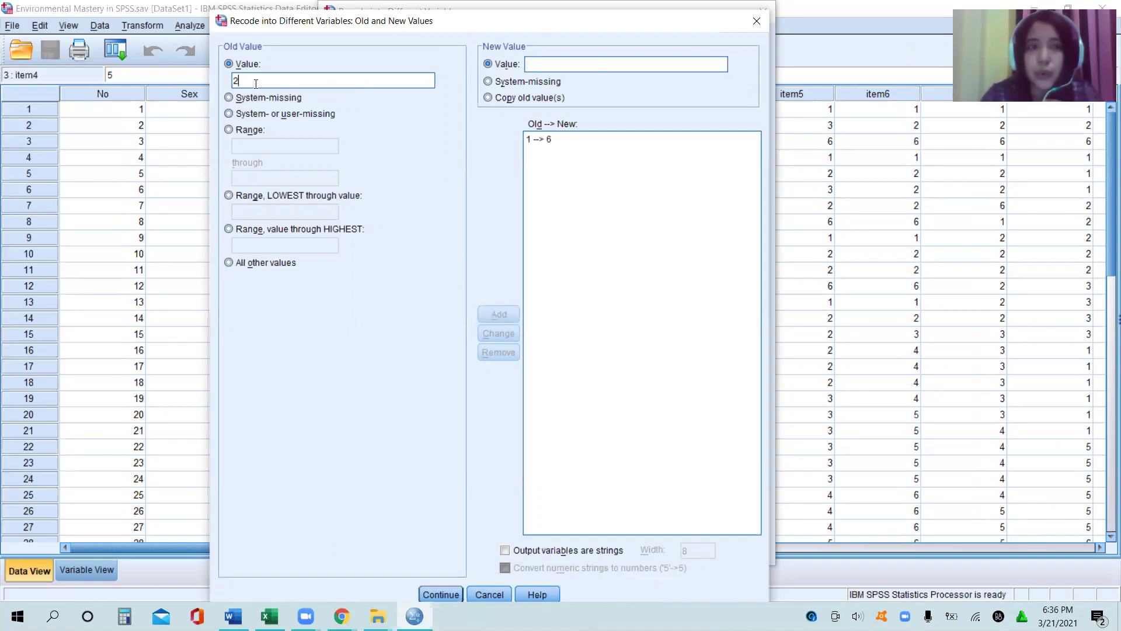
left_click(557, 58)
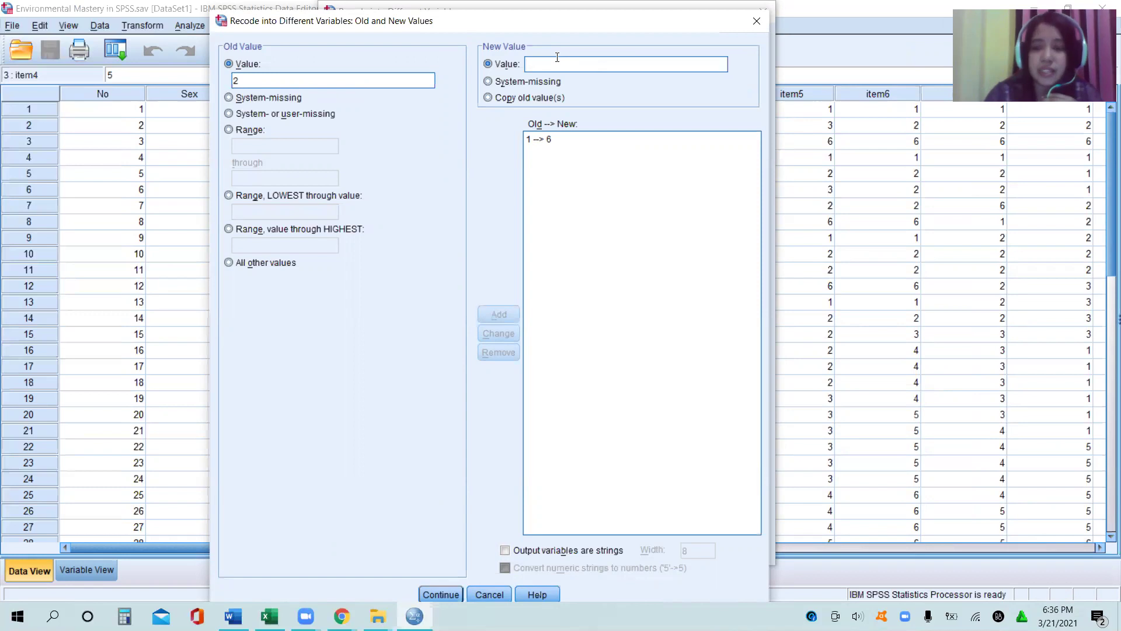
type("5")
left_click(497, 314)
type("3")
left_click(551, 66)
type("4")
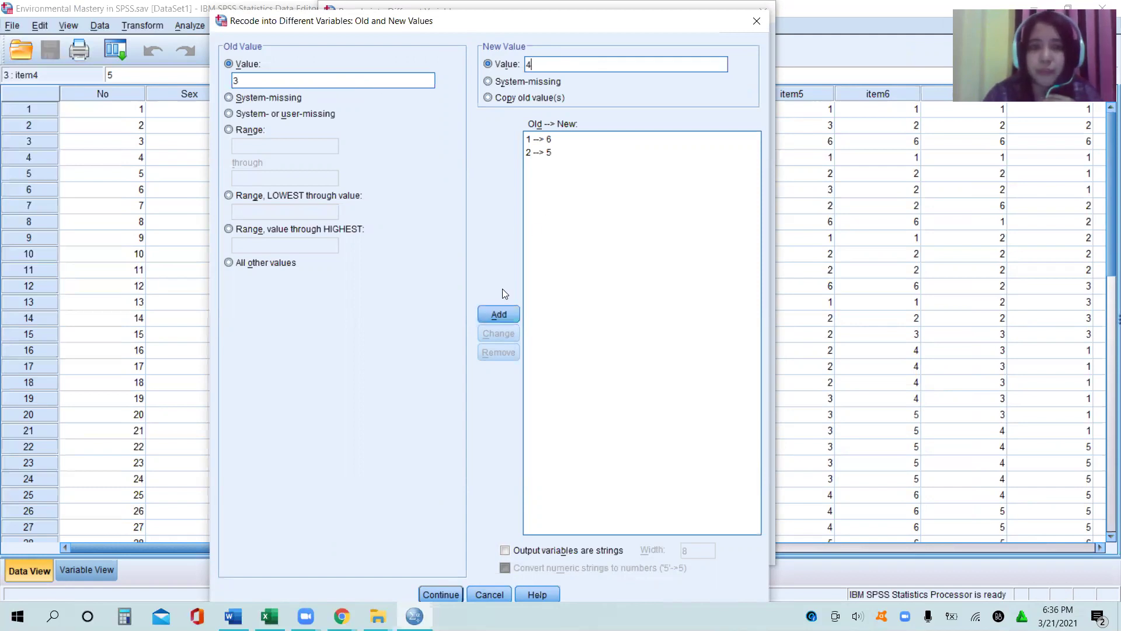
left_click(500, 314)
Add a recode rule turning old value 4 into 5
left_click(314, 82)
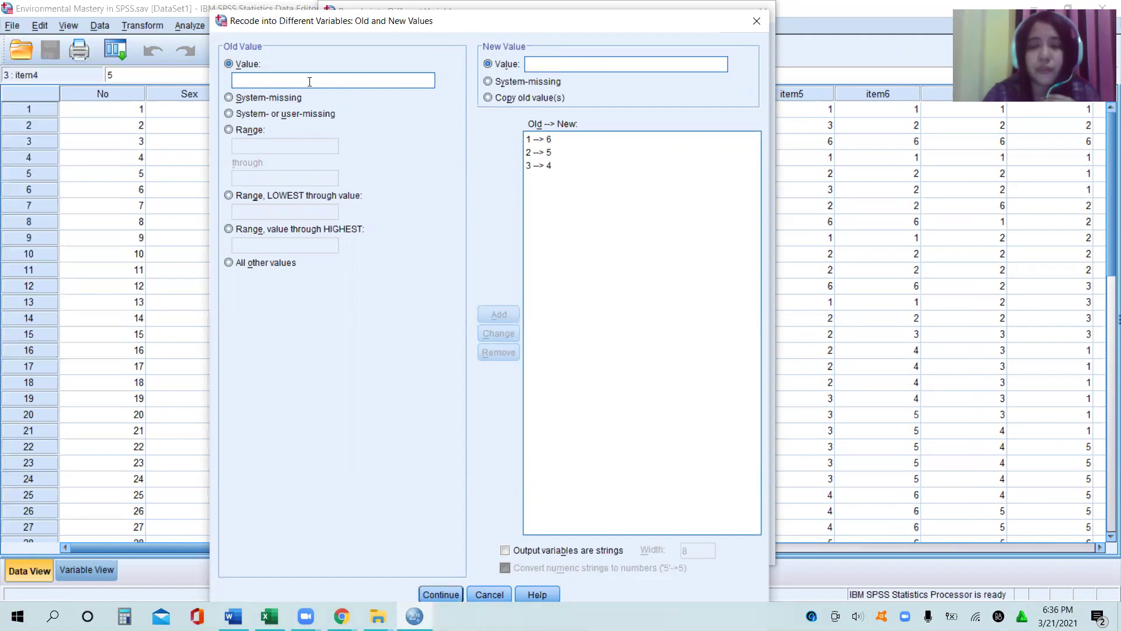
type("4")
left_click(567, 66)
type("5")
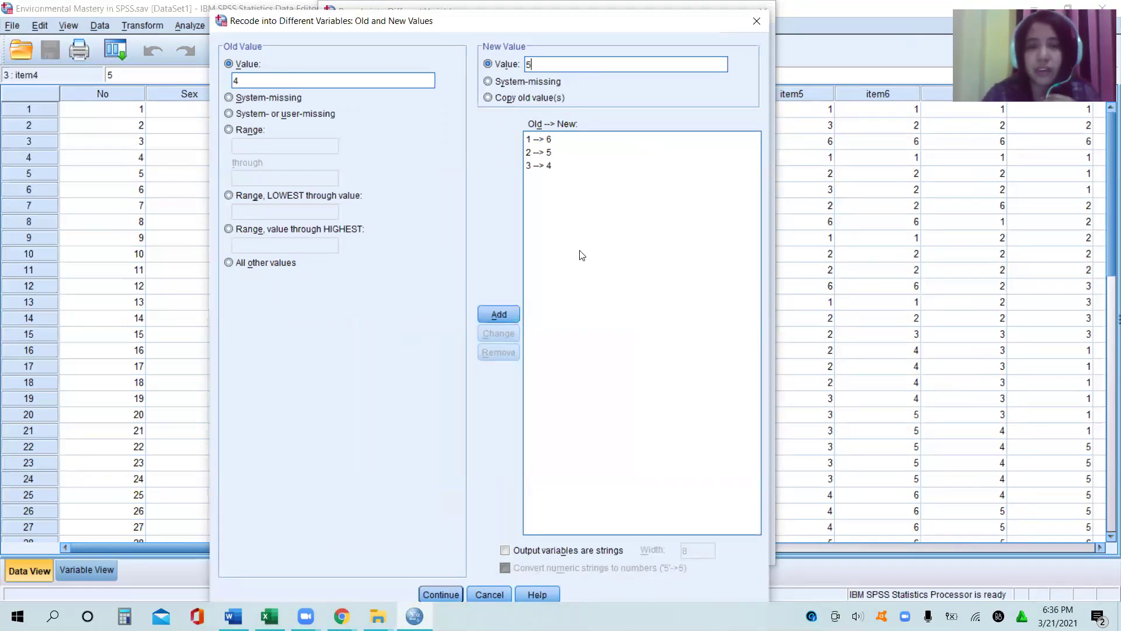
left_click(498, 315)
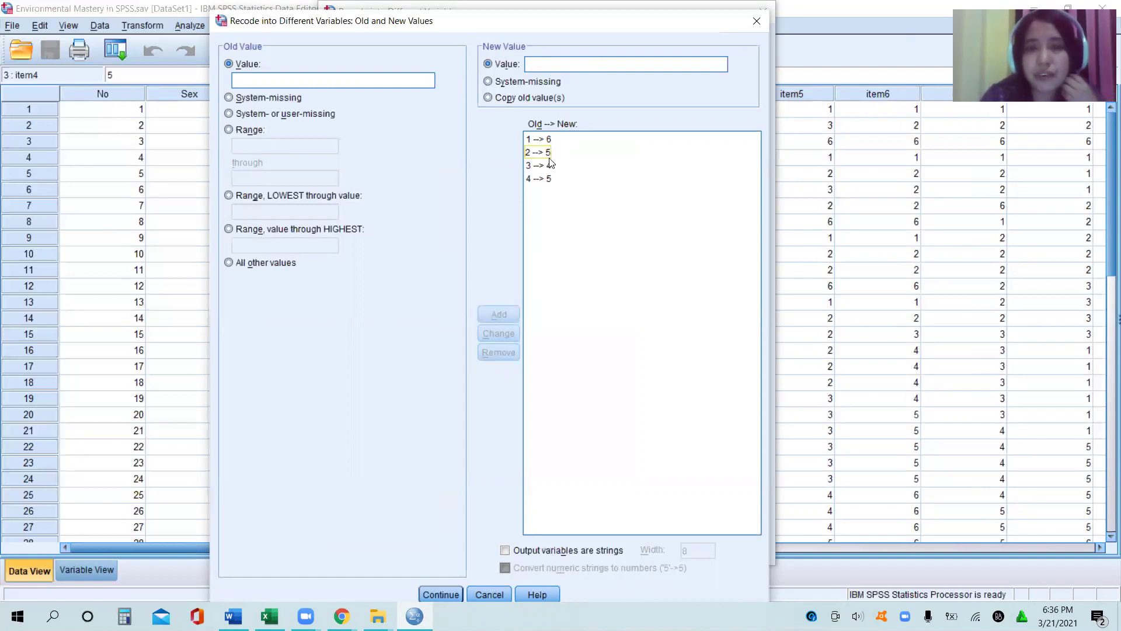
Correct the recode rule for old value 4 so that its new value is 3
left_click(549, 181)
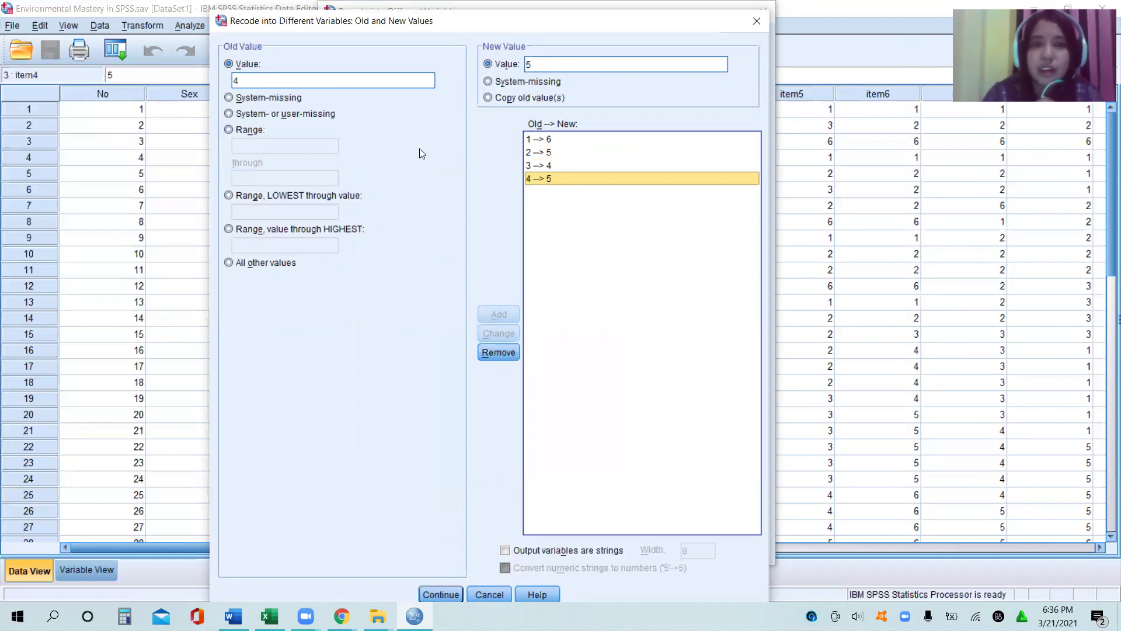
double_click(550, 64)
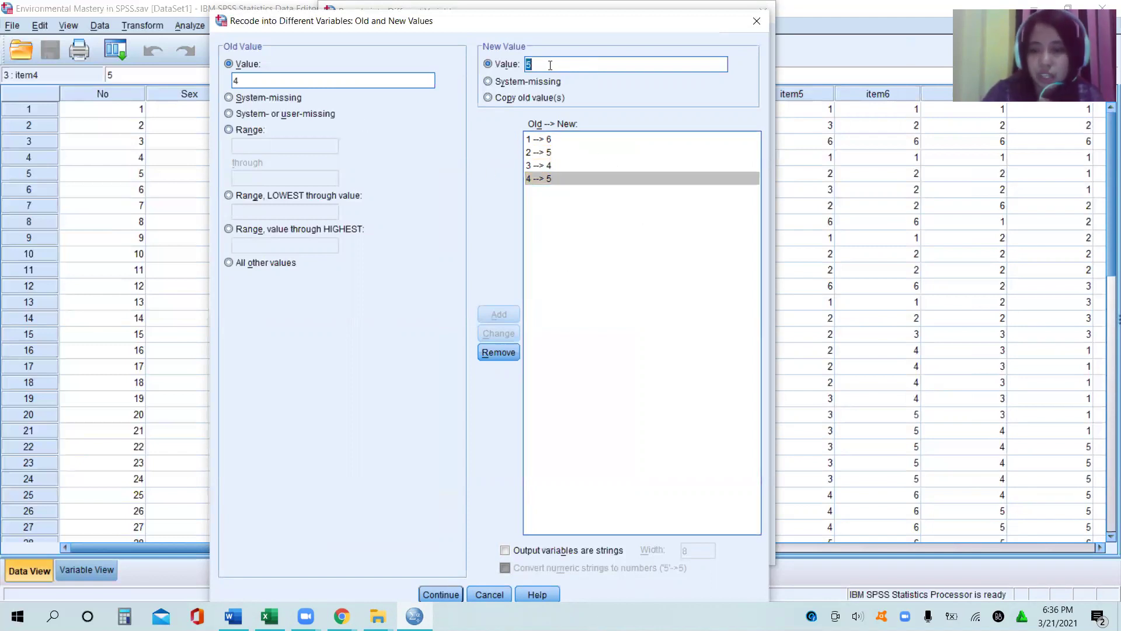
type("3")
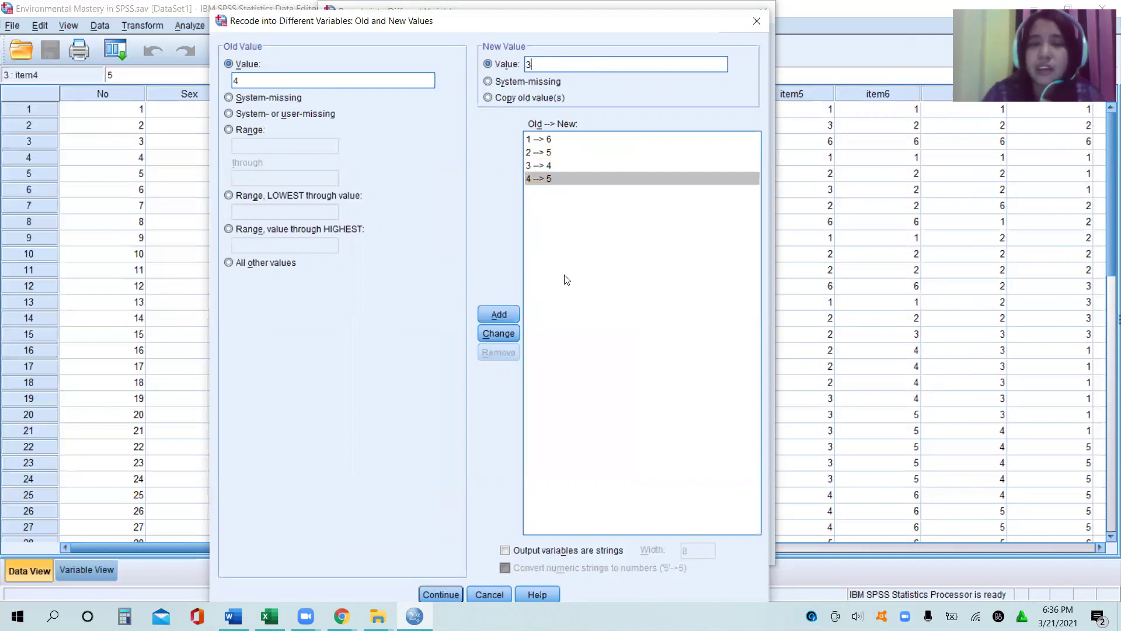
left_click(502, 334)
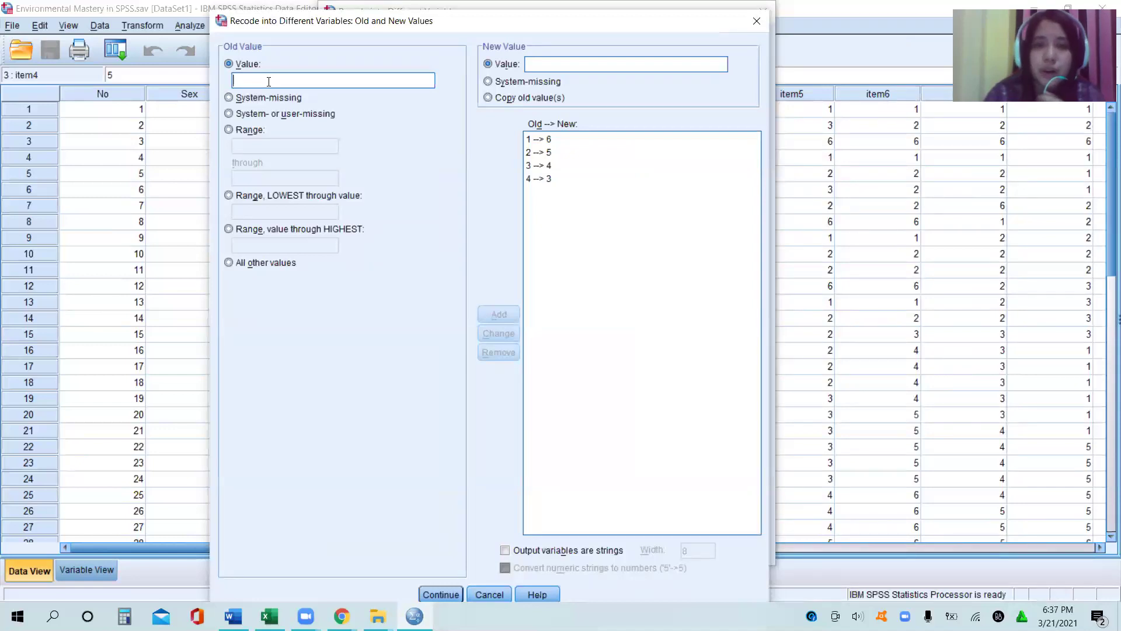
Add recode rules turning old value 5 into 2 and old value 6 into 1
type("5")
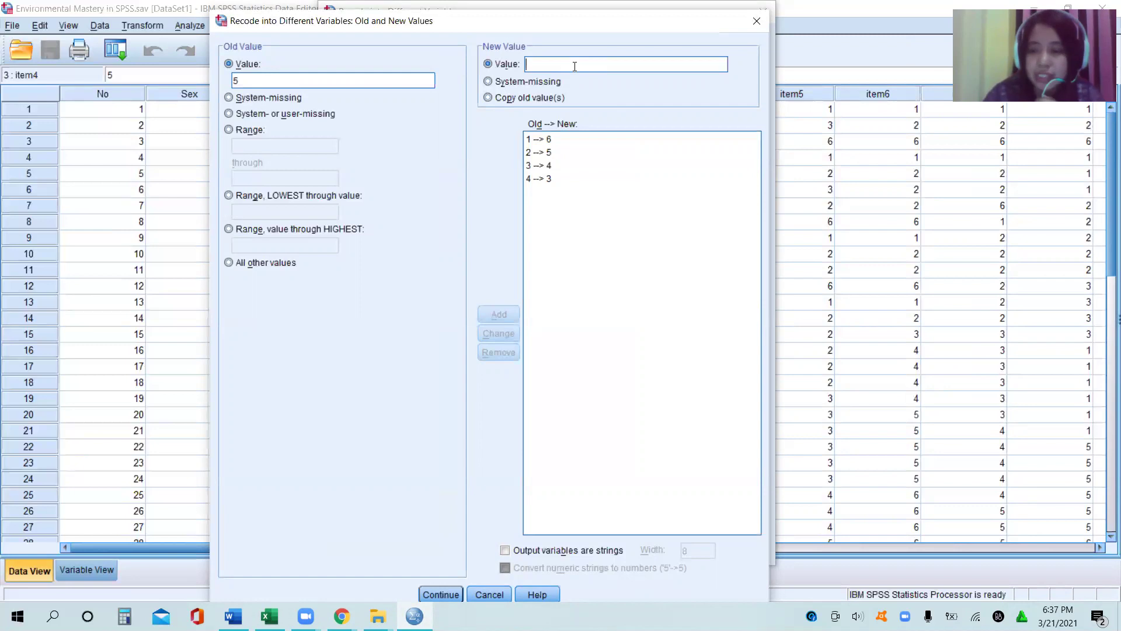
type("2")
left_click(502, 317)
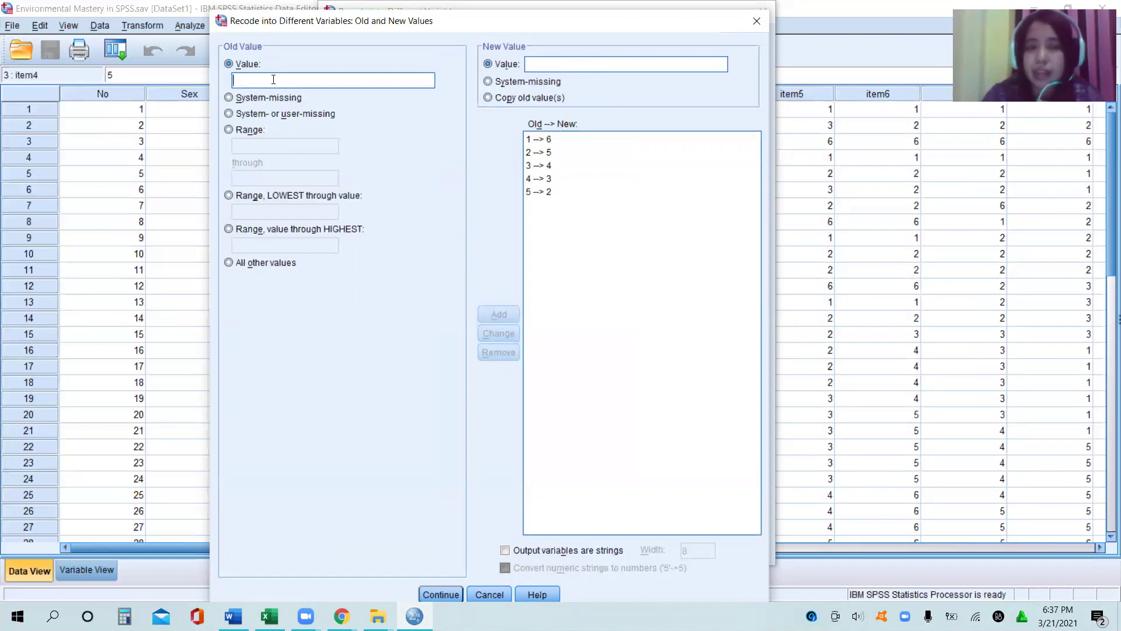
left_click(273, 79)
type("6")
left_click(586, 61)
type("1")
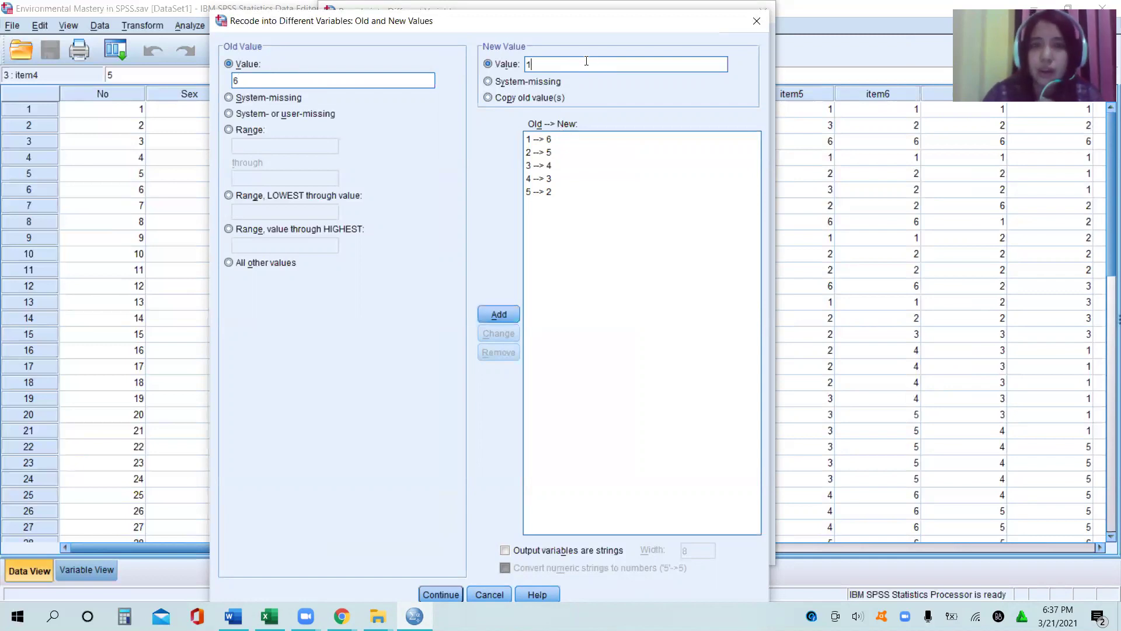
left_click(495, 315)
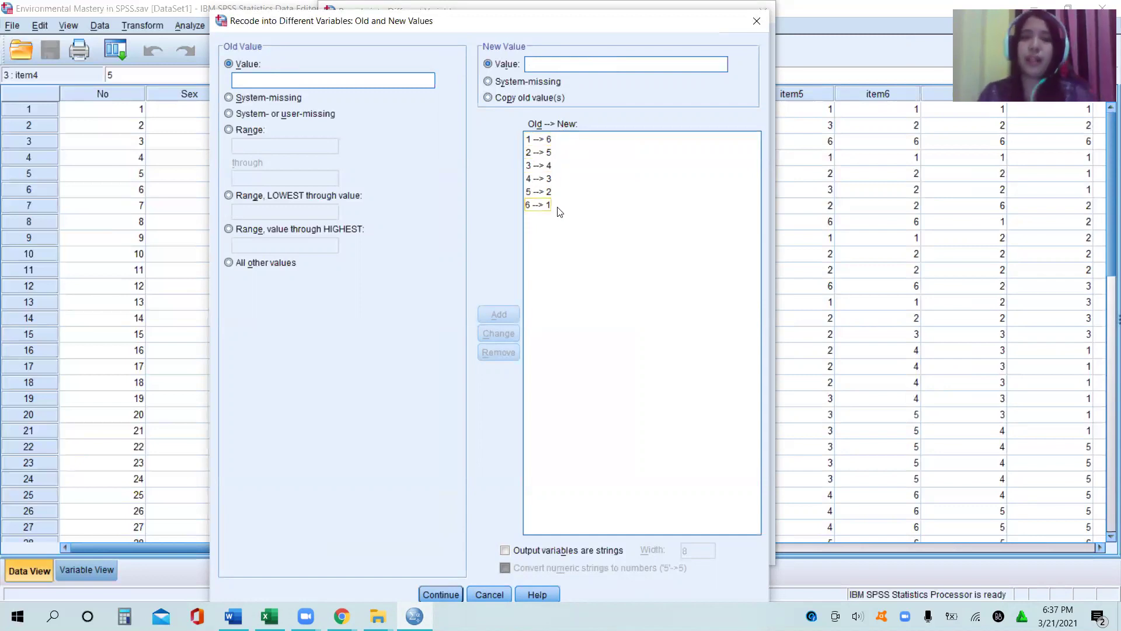
Accept the value rules and run the recode to create the variables R2, R3, R5, R8, R11 and R13
left_click(446, 594)
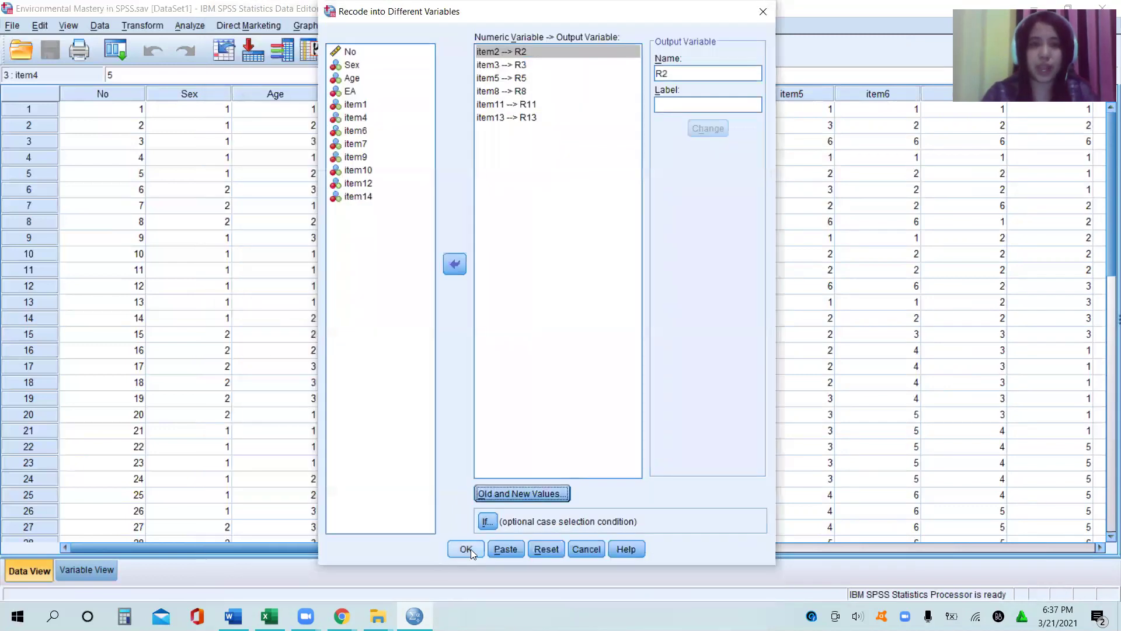
left_click(471, 552)
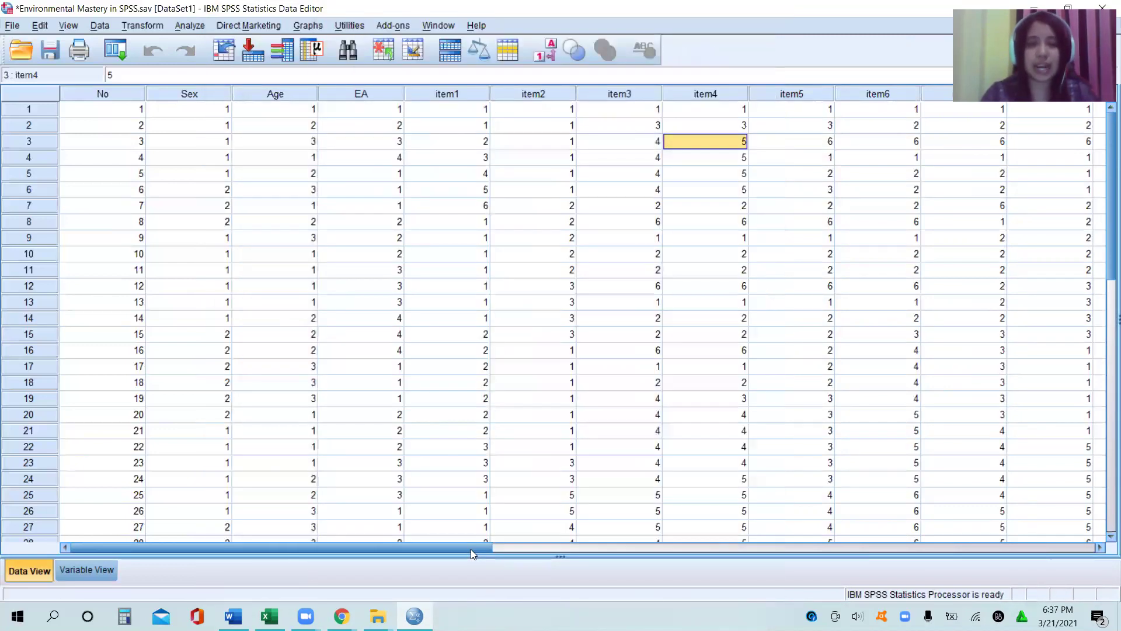
left_click_drag(473, 552, 979, 560)
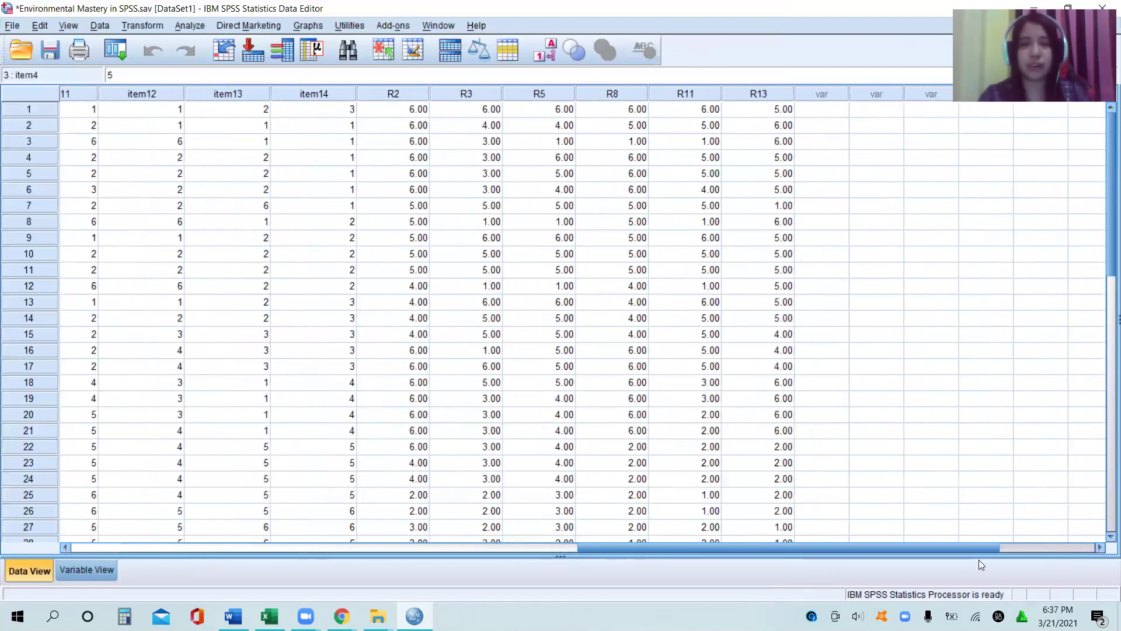